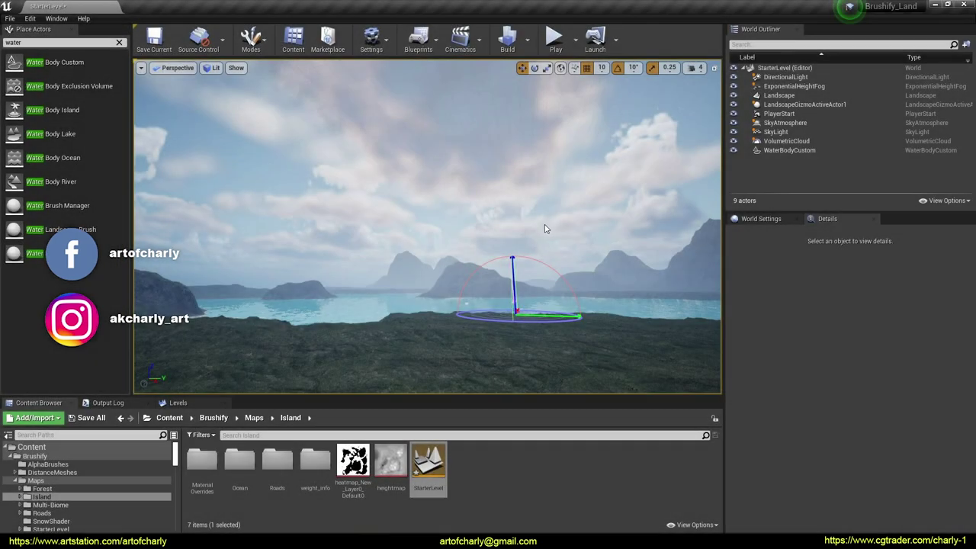
# Sweep the directional light with Ctrl+L down into sunset and dusk, then back up to daylight.
pyautogui.hotkey('ctrl', 'l')
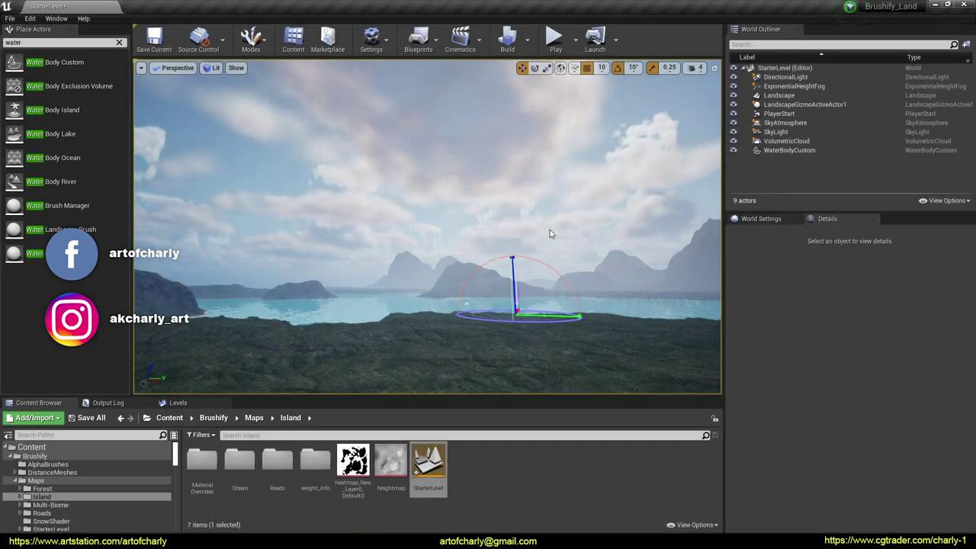
pyautogui.hotkey('ctrl', 'l')
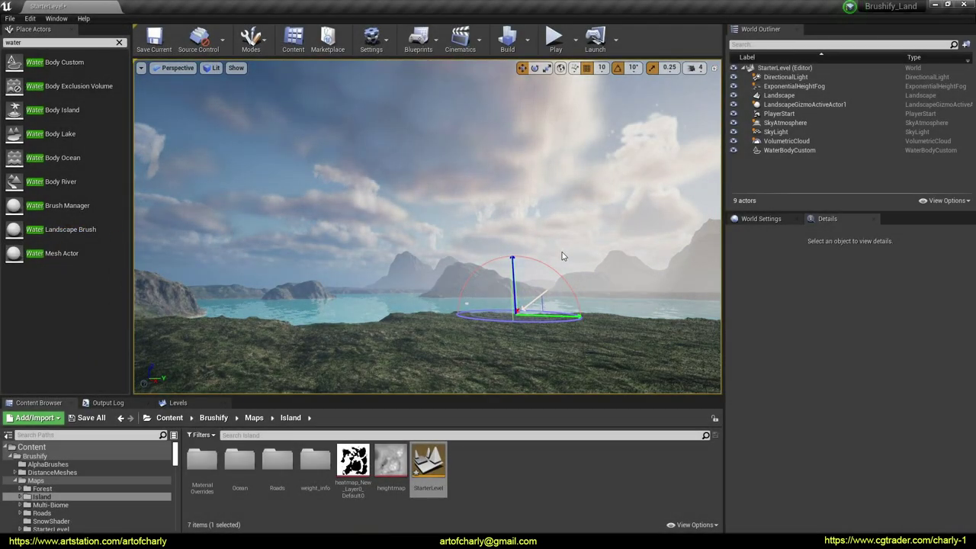
pyautogui.hotkey('ctrl', 'l')
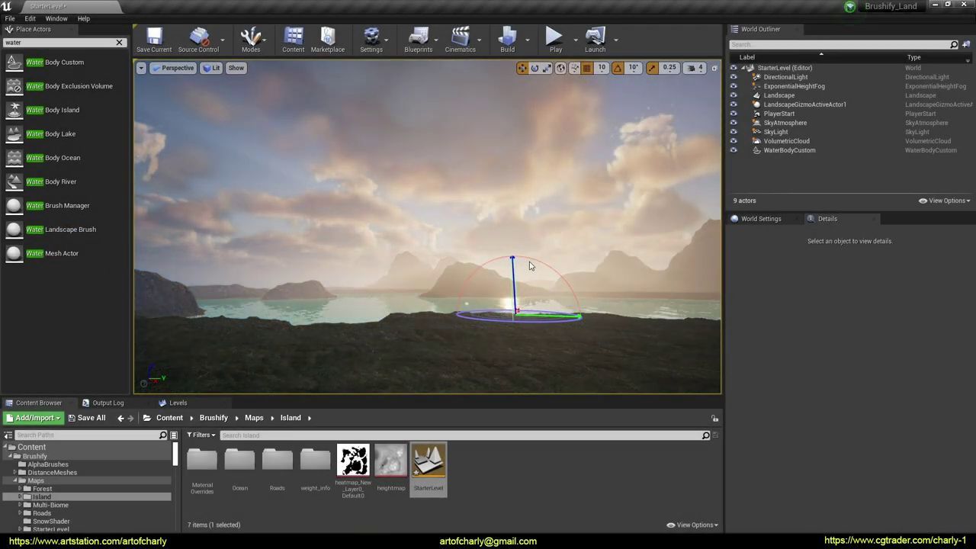
pyautogui.hotkey('ctrl', 'l')
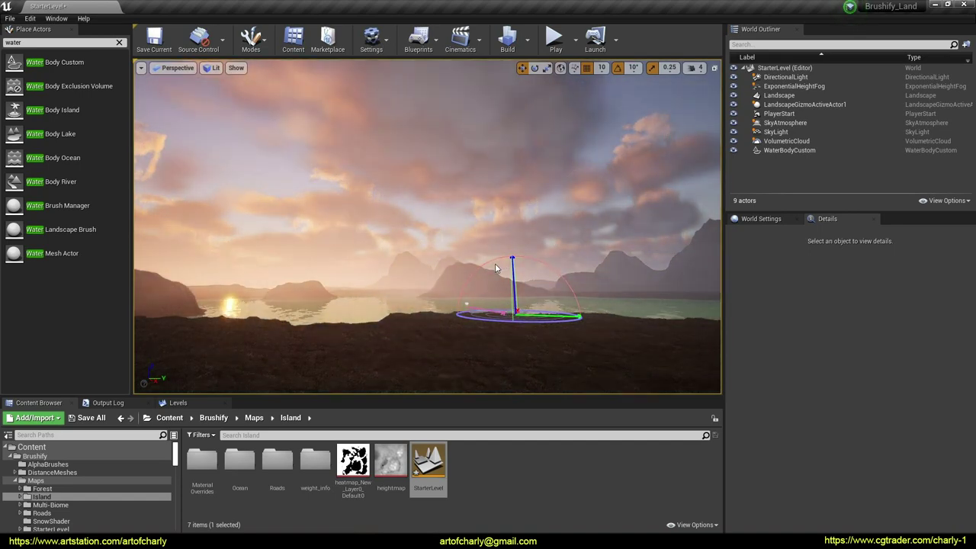
pyautogui.hotkey('ctrl', 'l')
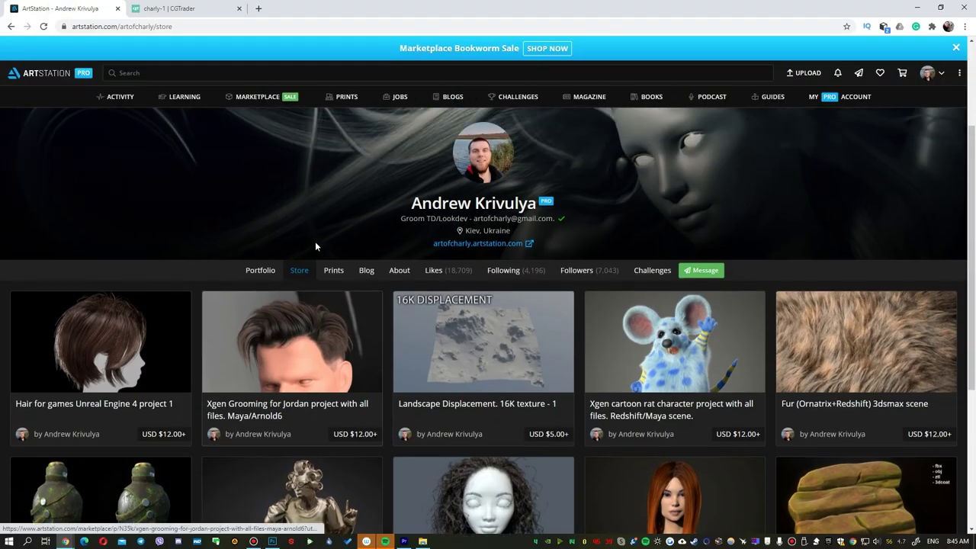
# Open the Prints tab on the artist's ArtStation profile.
pyautogui.click(337, 271)
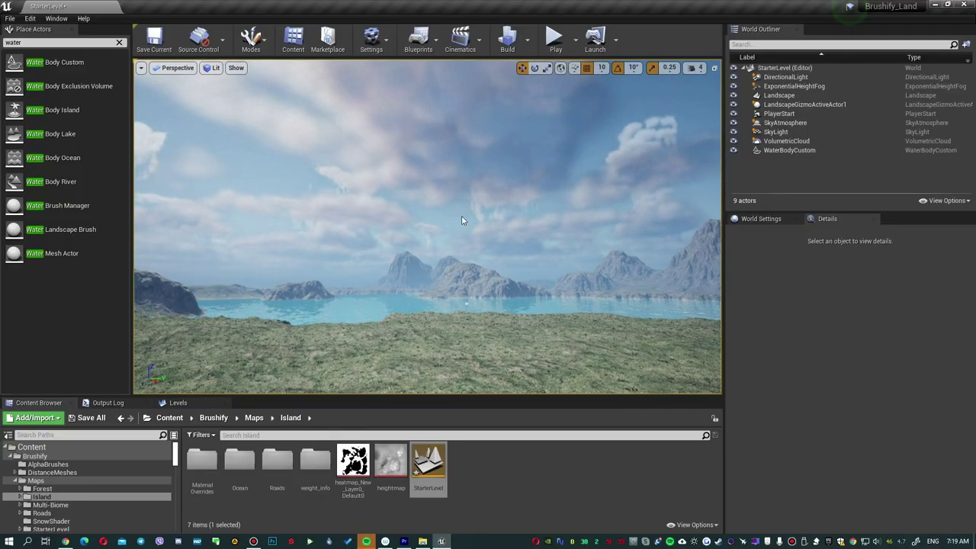
# Rotate the sun with Ctrl+L to a warm horizon sunset, then pink dusk, then back to daylight.
pyautogui.hotkey('ctrl', 'l')
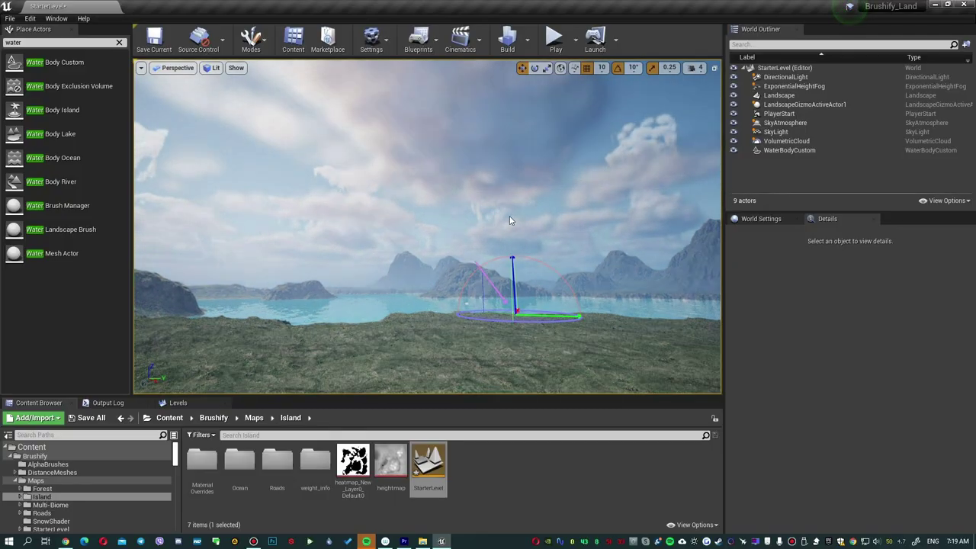
pyautogui.hotkey('ctrl', 'l')
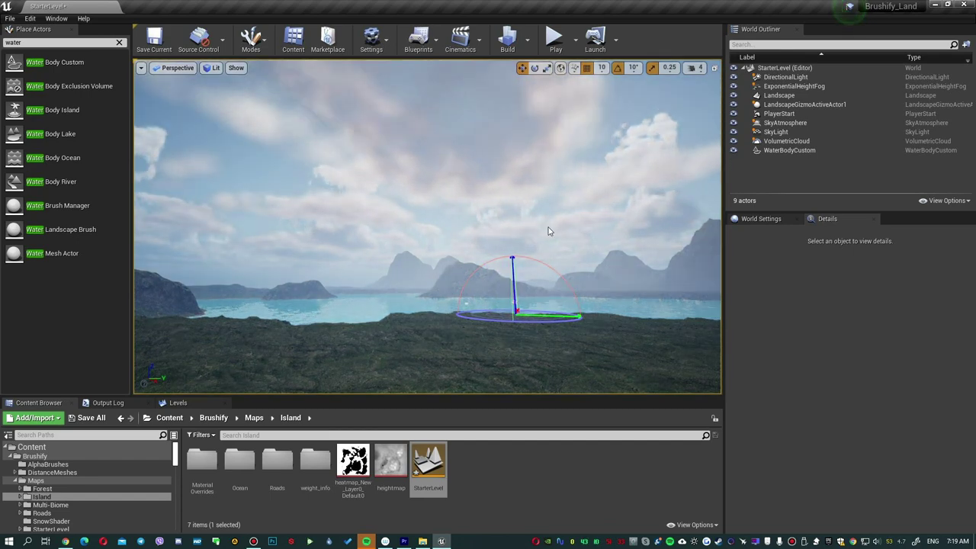
pyautogui.hotkey('ctrl', 'l')
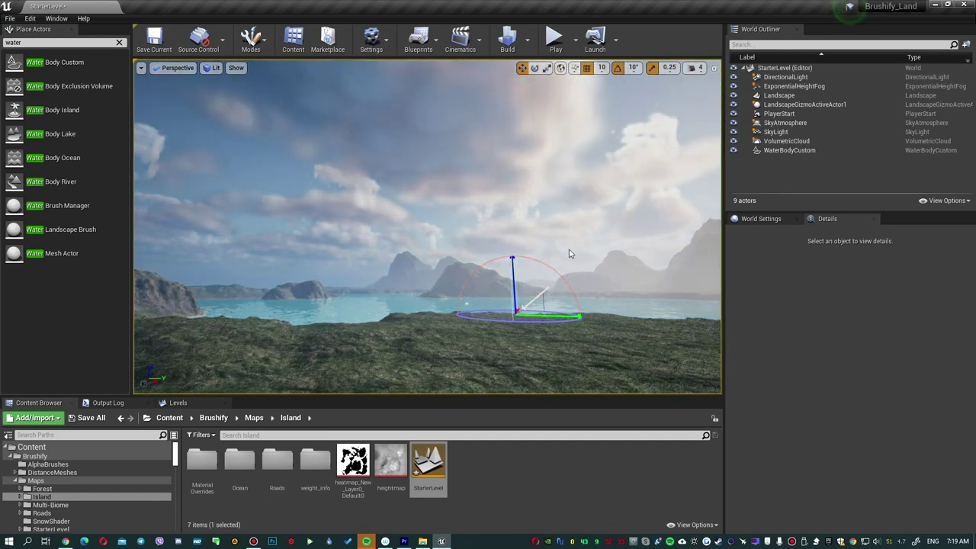
pyautogui.hotkey('ctrl', 'l')
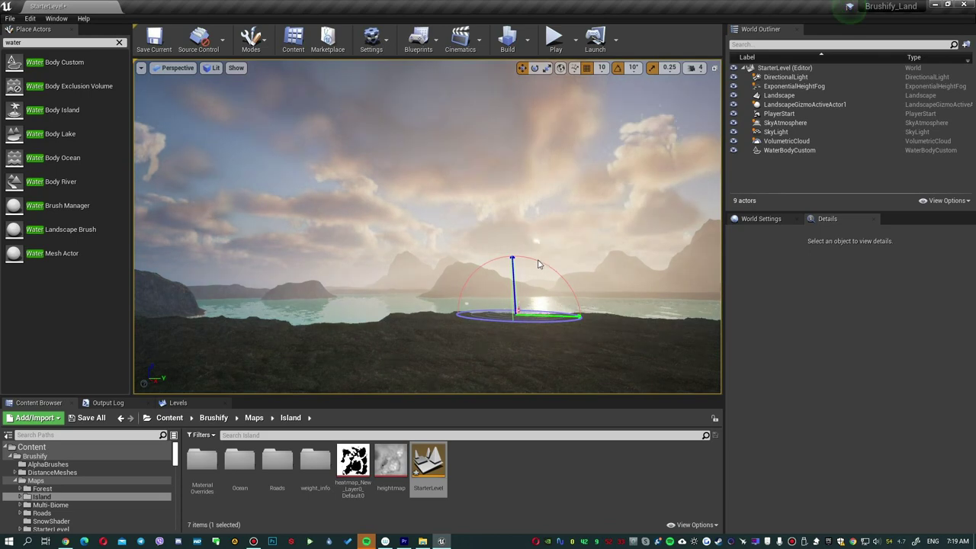
pyautogui.hotkey('ctrl', 'l')
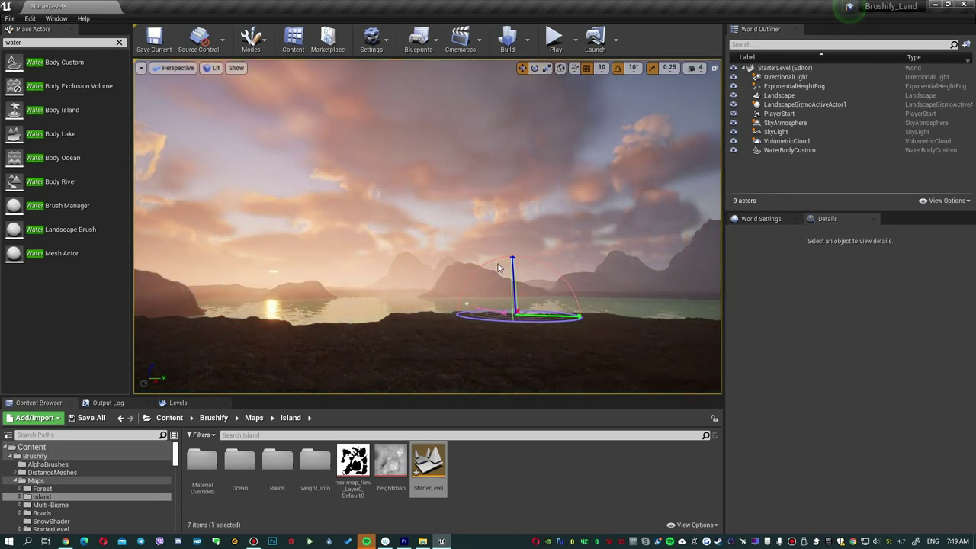
pyautogui.hotkey('ctrl', 'l')
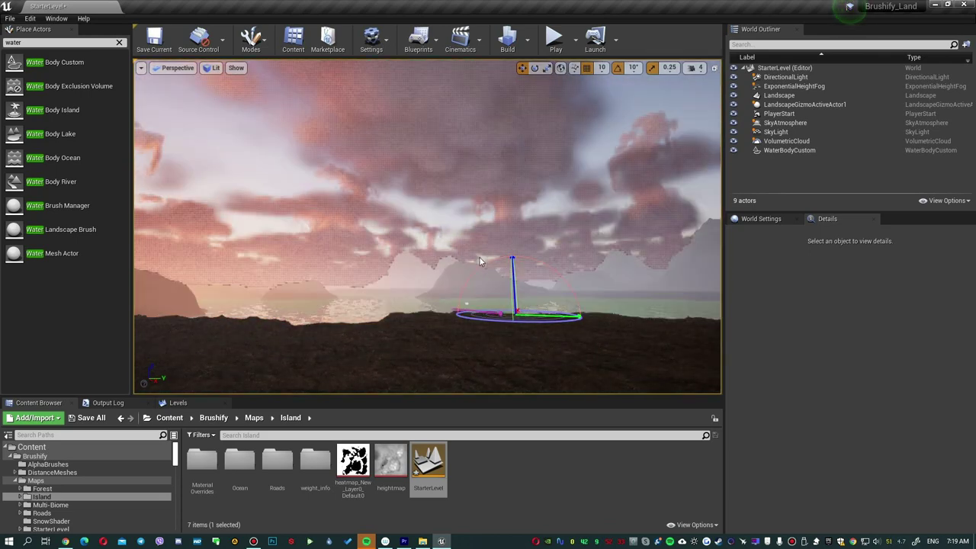
pyautogui.hotkey('ctrl', 'l')
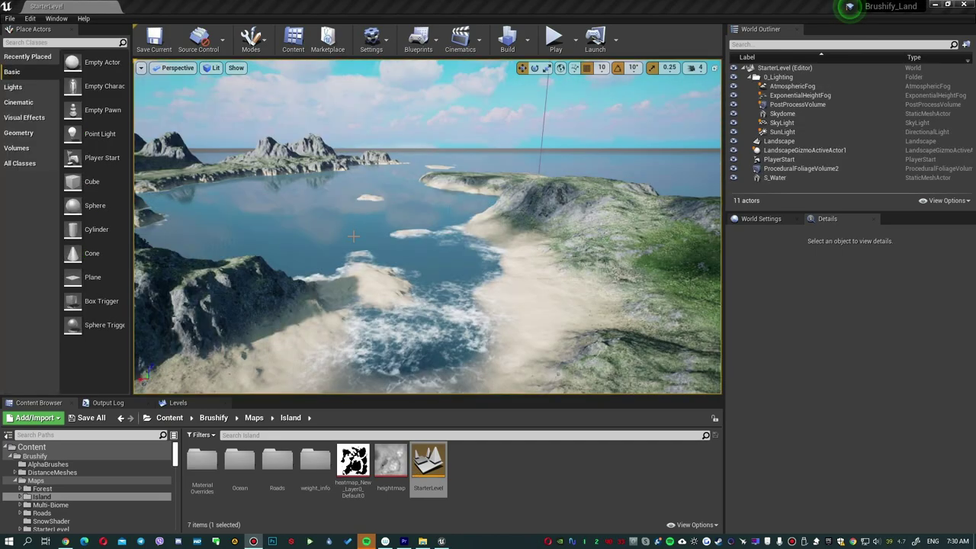
# Fly the camera past the mountain peaks and over the bay, down close to the beach surf.
pyautogui.moveTo(396, 216); pyautogui.dragTo(367, 222, button='right')
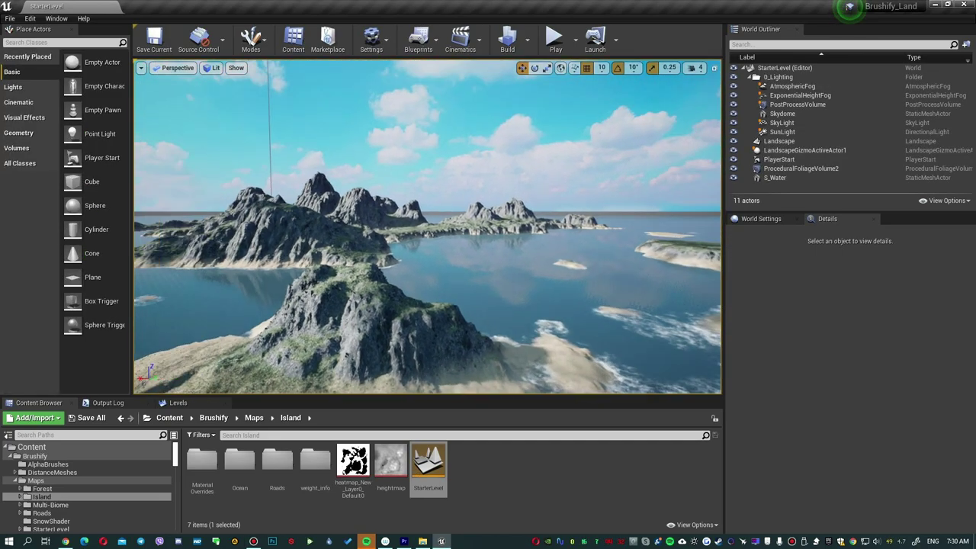
pyautogui.moveTo(427, 227)
pyautogui.mouseDown(button='right')
pyautogui.moveTo(473, 229)
pyautogui.moveTo(427, 227)
pyautogui.mouseUp(button='right')
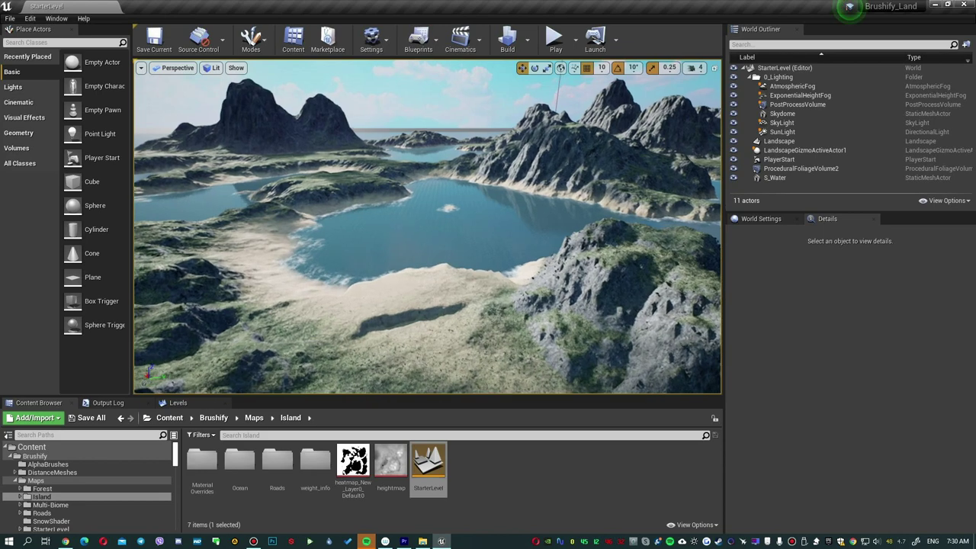
pyautogui.moveTo(428, 226); pyautogui.dragTo(427, 226, button='right')
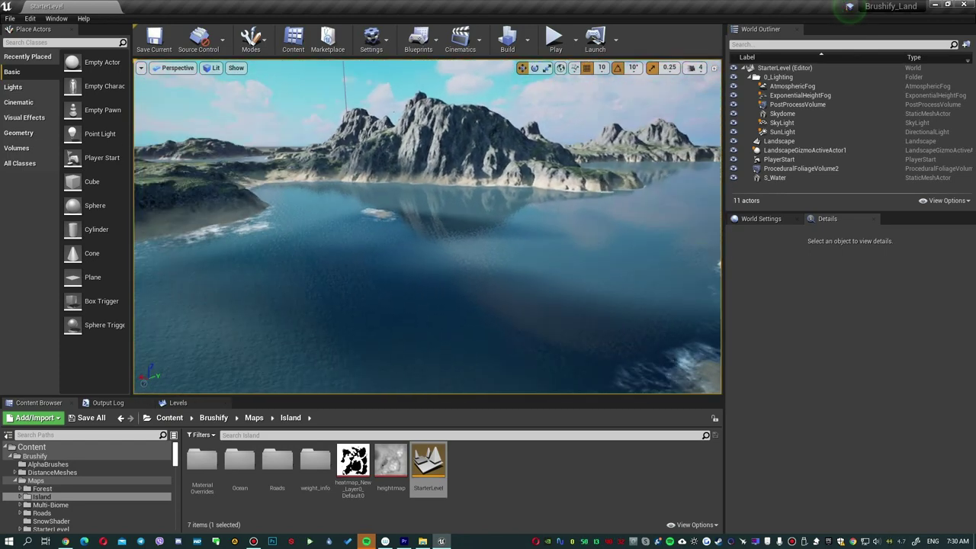
pyautogui.moveTo(406, 226); pyautogui.dragTo(406, 227, button='right')
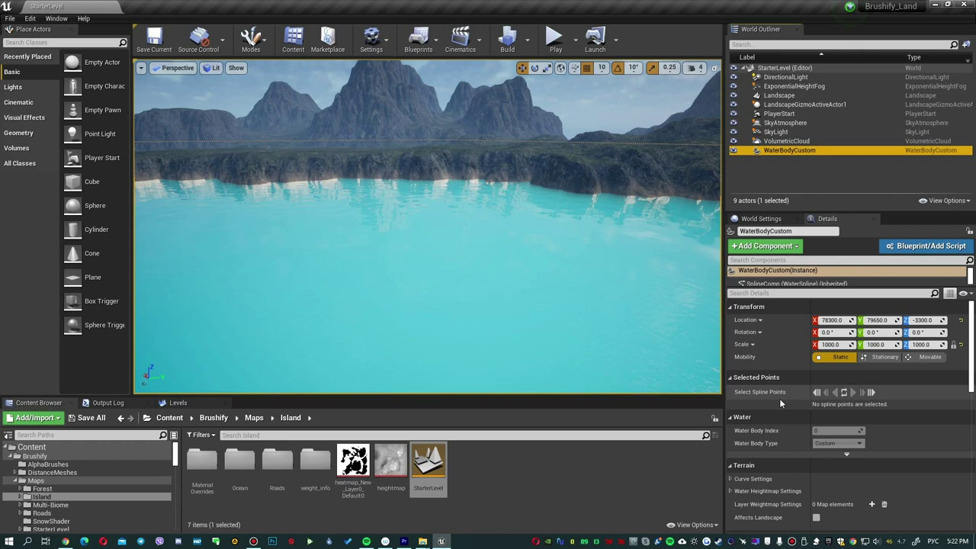
# Open the custom Water Material from Details and browse its parameters.
pyautogui.scroll(-5, 780, 400)
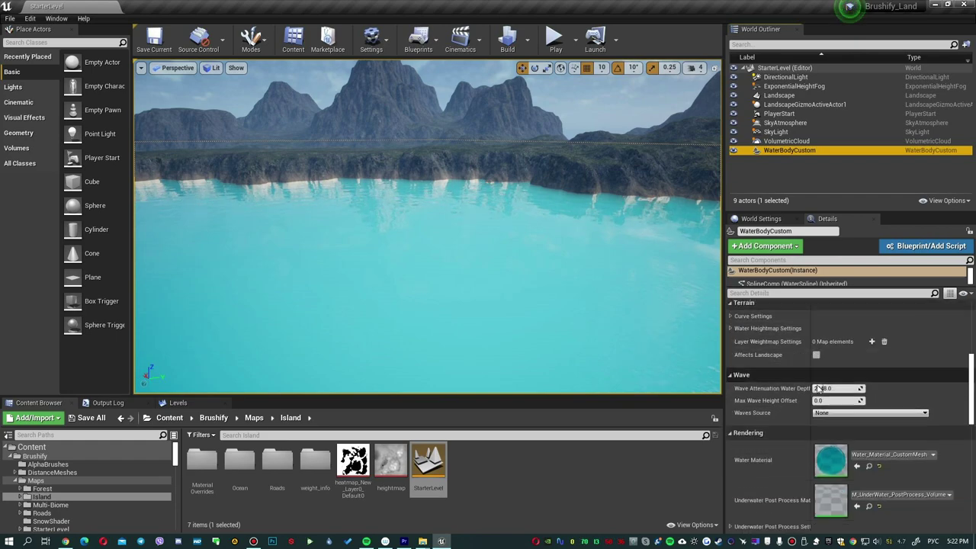
pyautogui.scroll(-3, 780, 400)
pyautogui.doubleClick(830, 411)
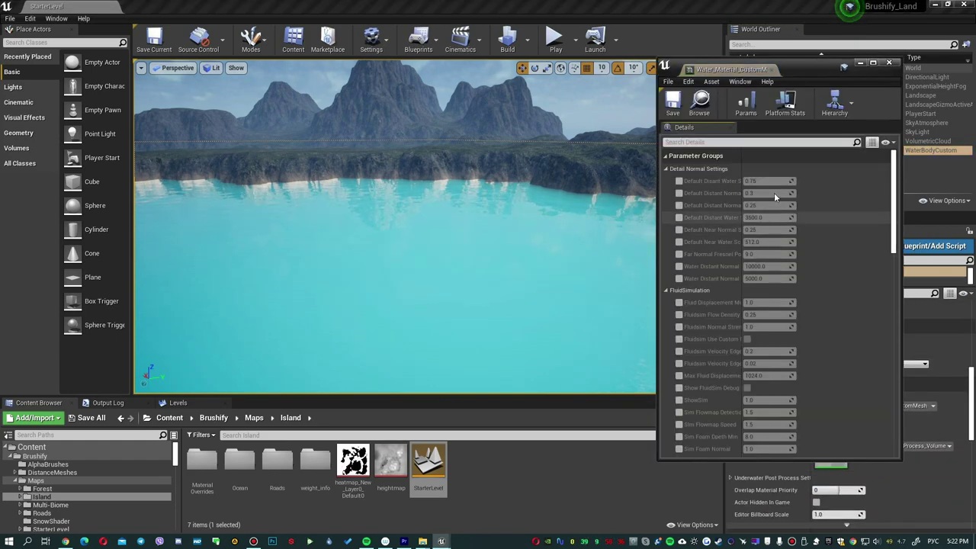
pyautogui.scroll(-5, 770, 198)
pyautogui.scroll(-5, 743, 216)
pyautogui.scroll(-5, 740, 229)
pyautogui.scroll(-5, 737, 251)
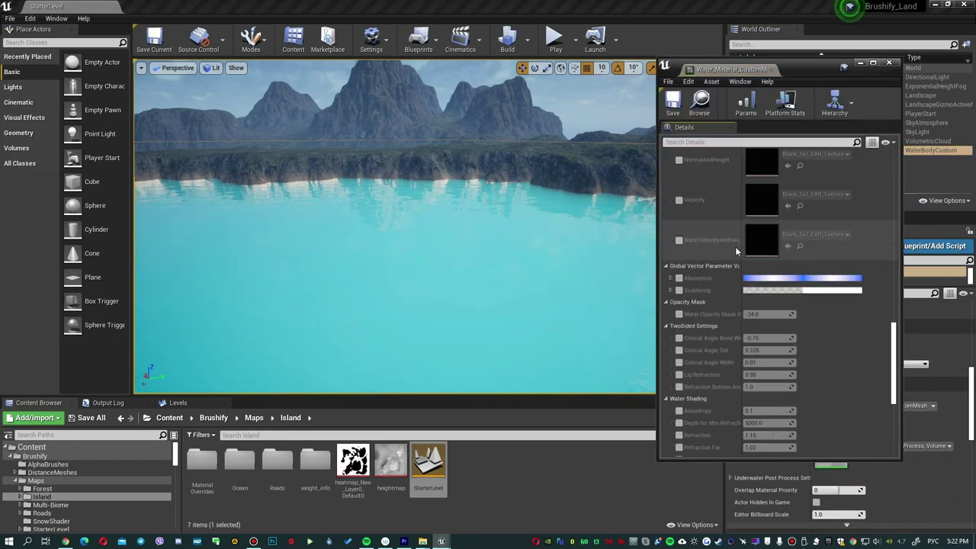
pyautogui.scroll(-5, 744, 251)
# Delete the S_Water actor from the level, leaving 10 actors.
pyautogui.scroll(5, 740, 275)
pyautogui.scroll(5, 737, 307)
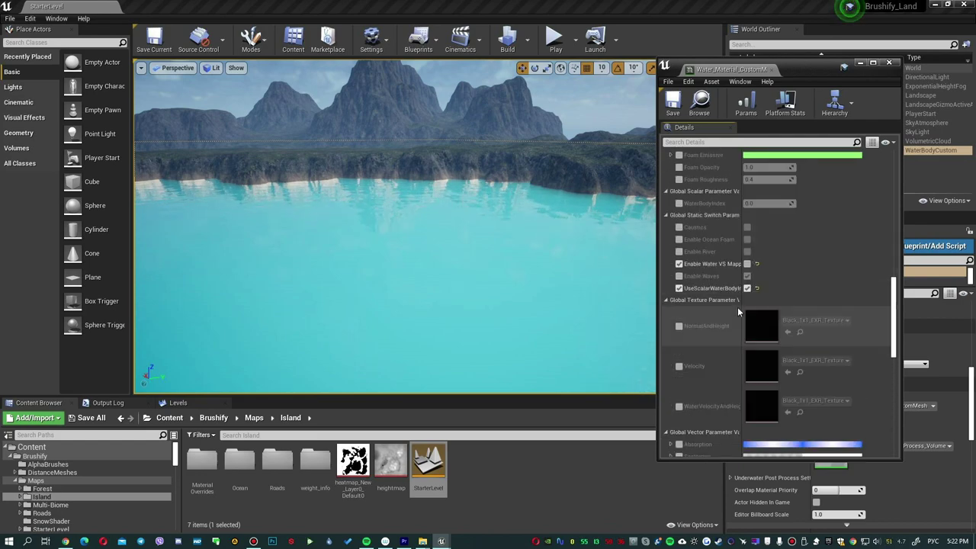
pyautogui.scroll(5, 738, 307)
pyautogui.scroll(5, 738, 309)
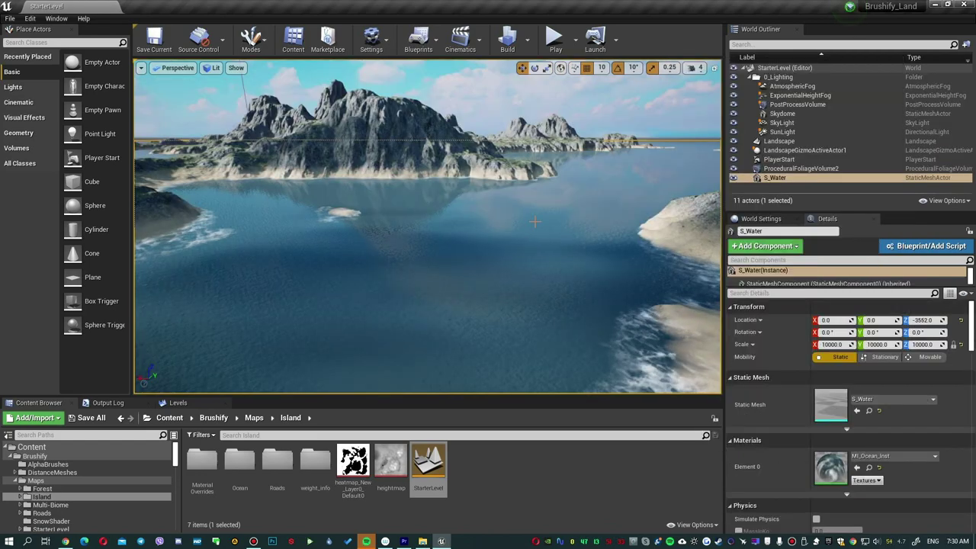
pyautogui.press('Delete')
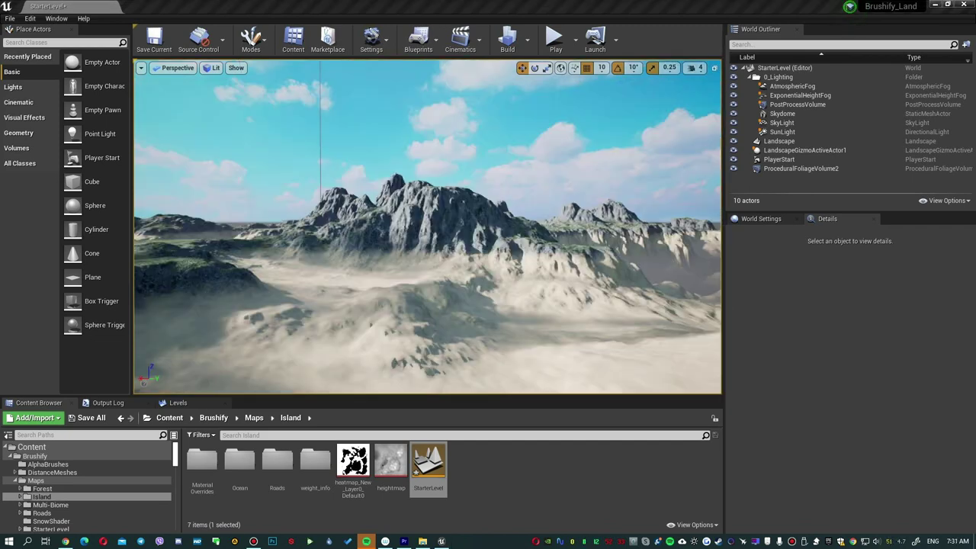
# Open Project Settings from the Edit menu and search for 'raytra'.
pyautogui.click(371, 36)
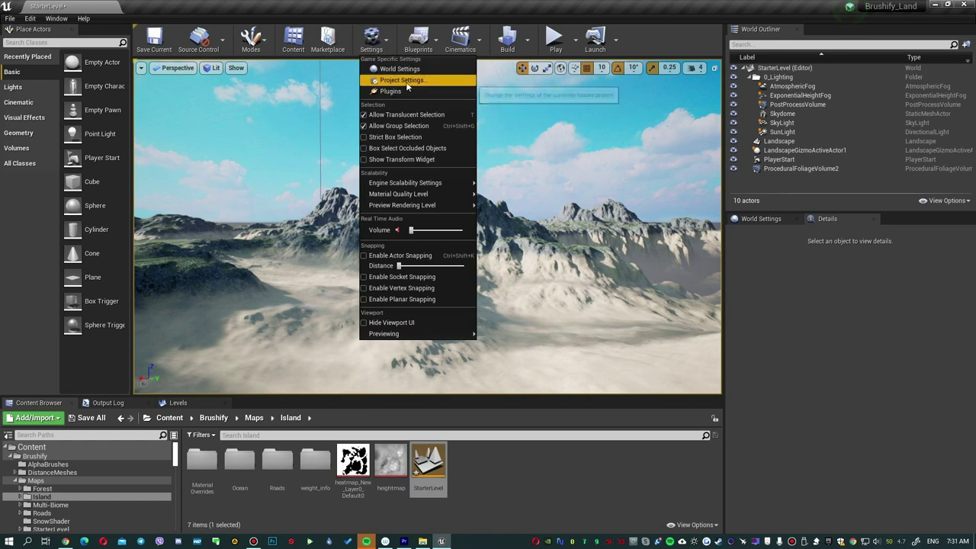
pyautogui.click(416, 84)
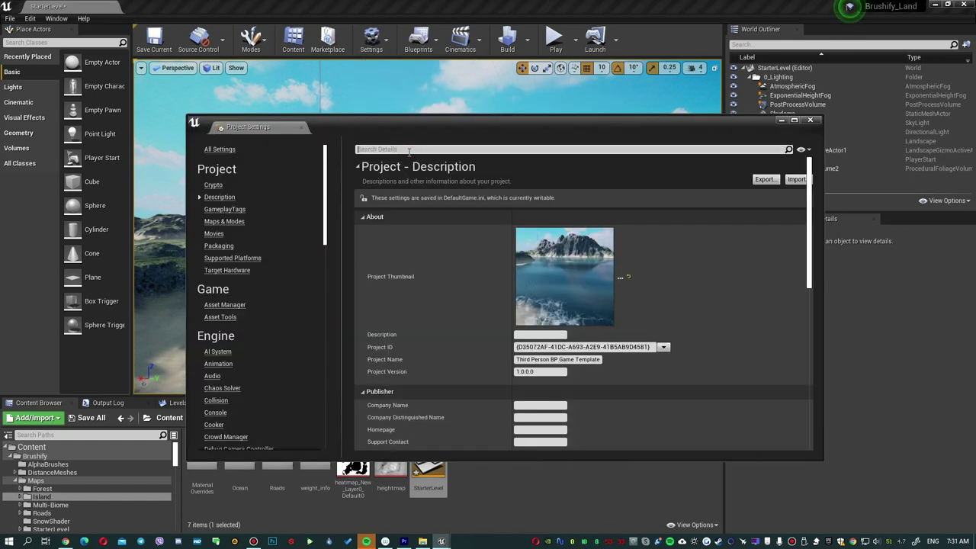
pyautogui.click(409, 150)
pyautogui.write('raytra')
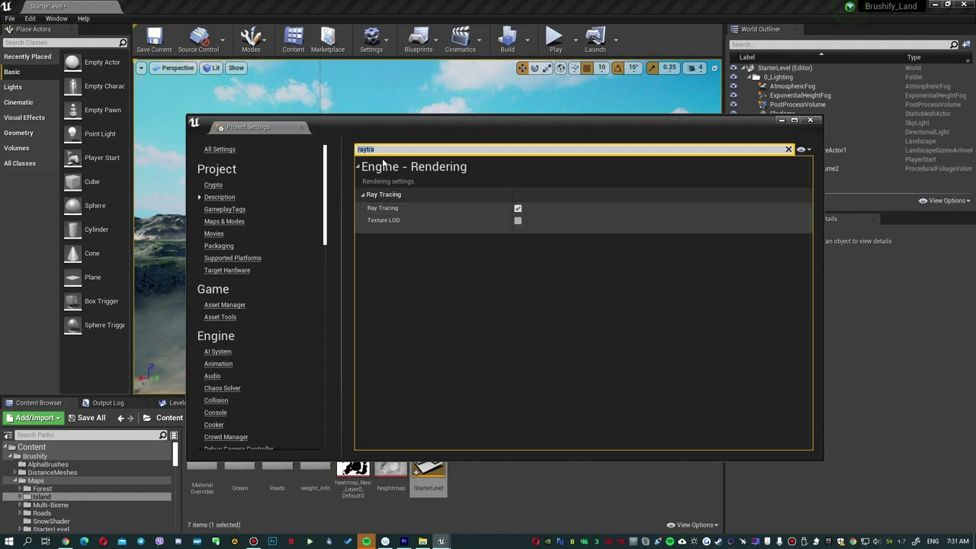
# Search 'default rhi', set Default RHI to DirectX 12, and close Project Settings.
pyautogui.press('BackSpace')
pyautogui.write('default')
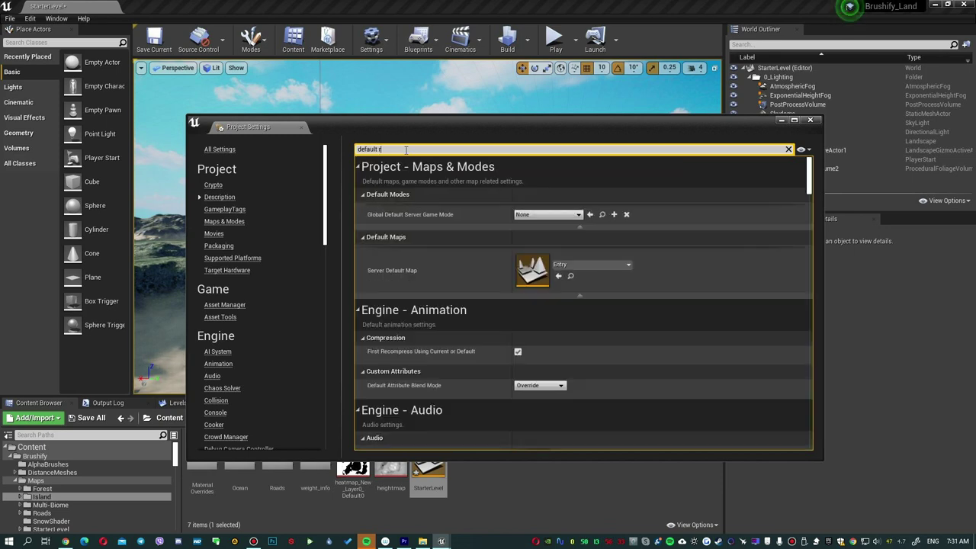
pyautogui.write(' rhi')
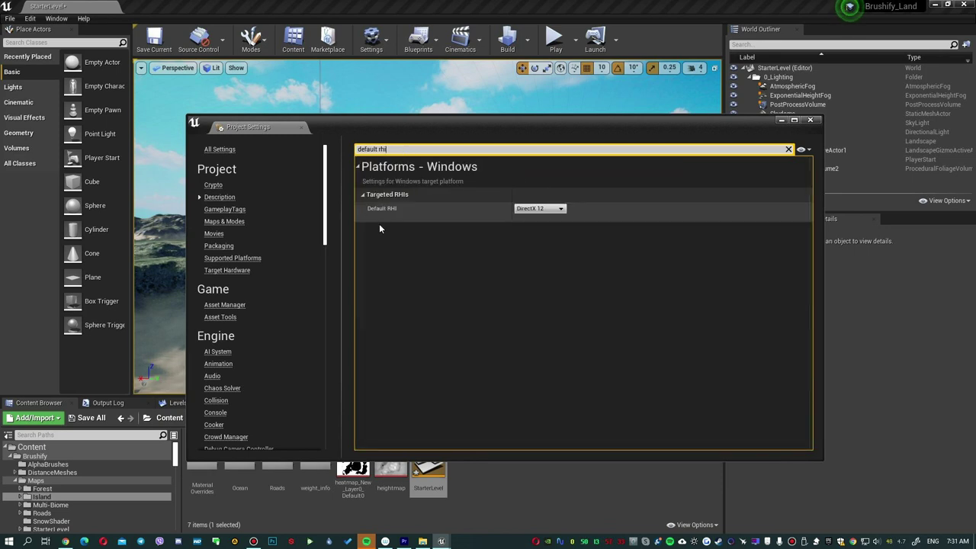
pyautogui.hotkey('ctrl', '2')
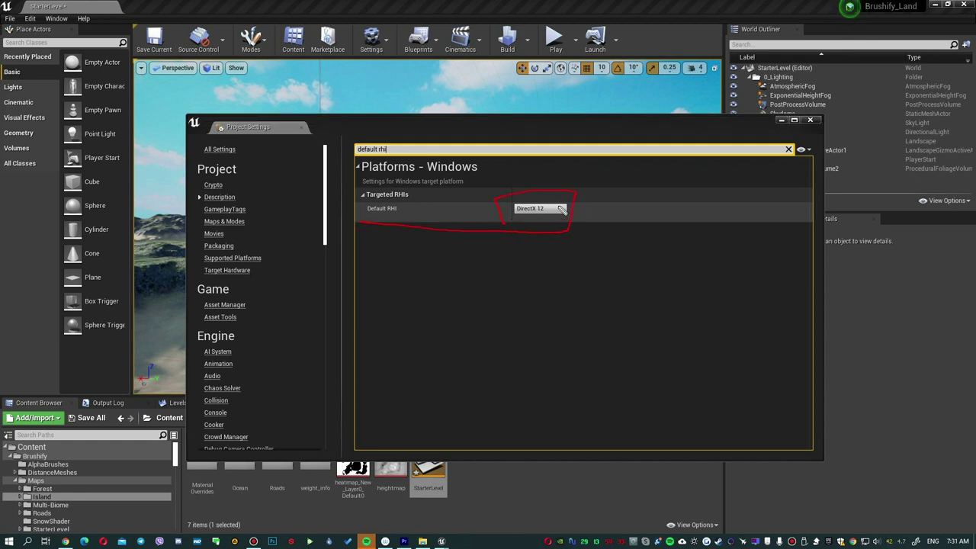
pyautogui.click(738, 120)
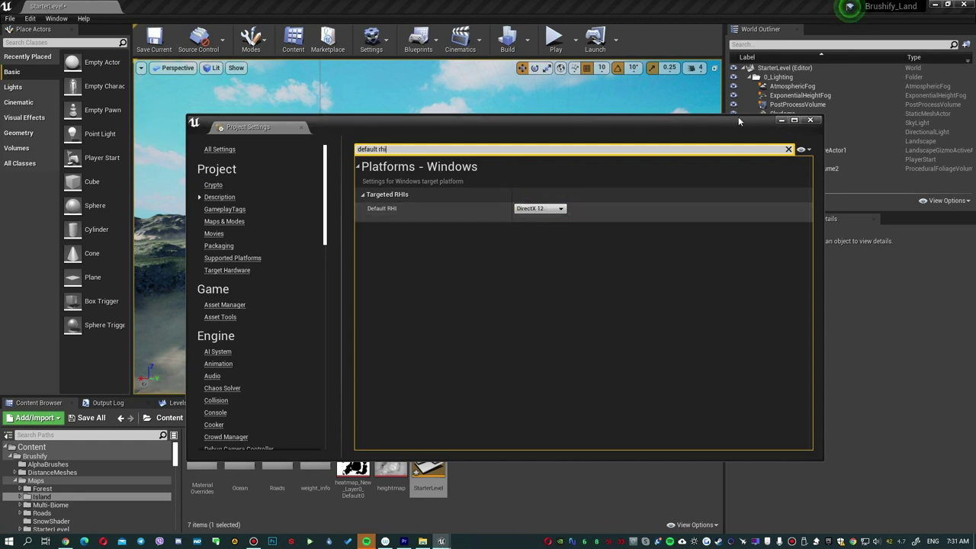
pyautogui.hotkey('ctrl', '2')
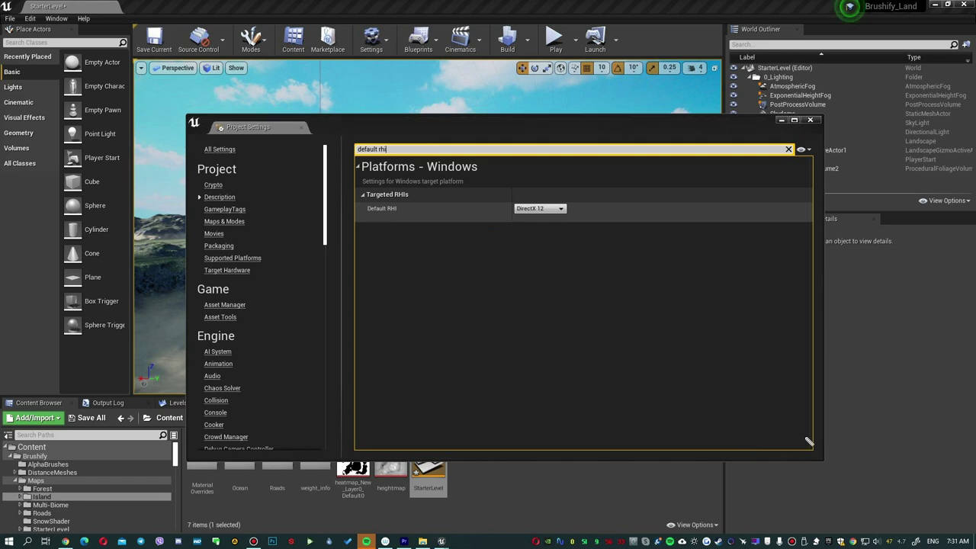
pyautogui.press('Escape')
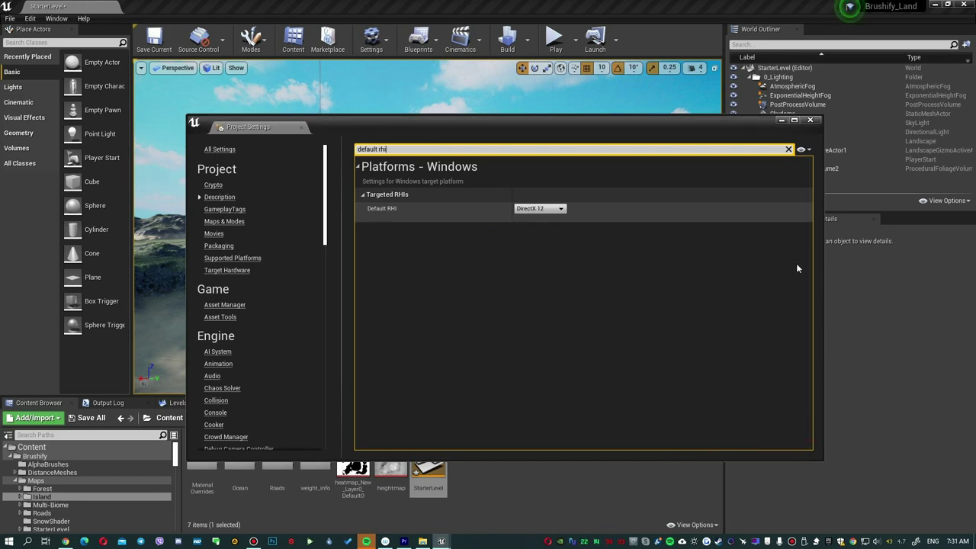
pyautogui.click(813, 120)
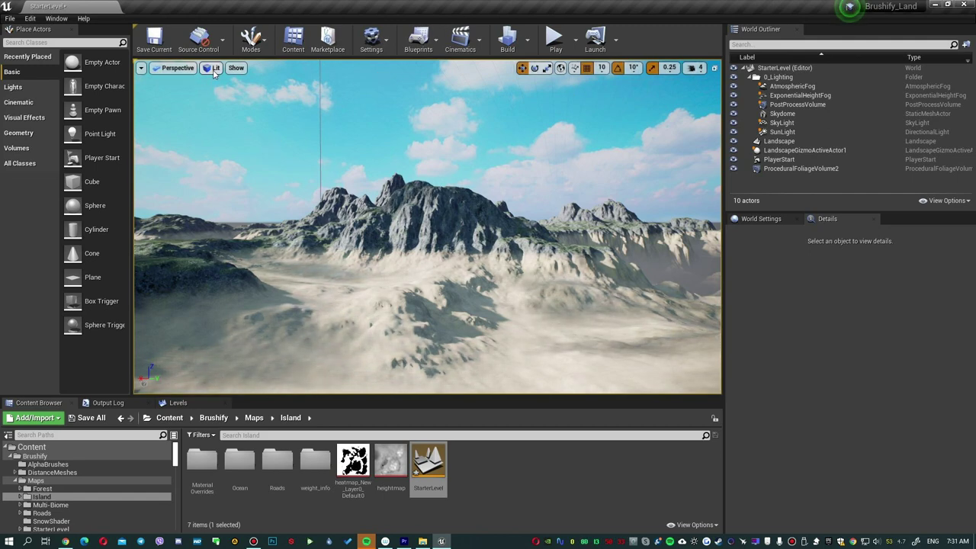
pyautogui.hotkey('ctrl', '2')
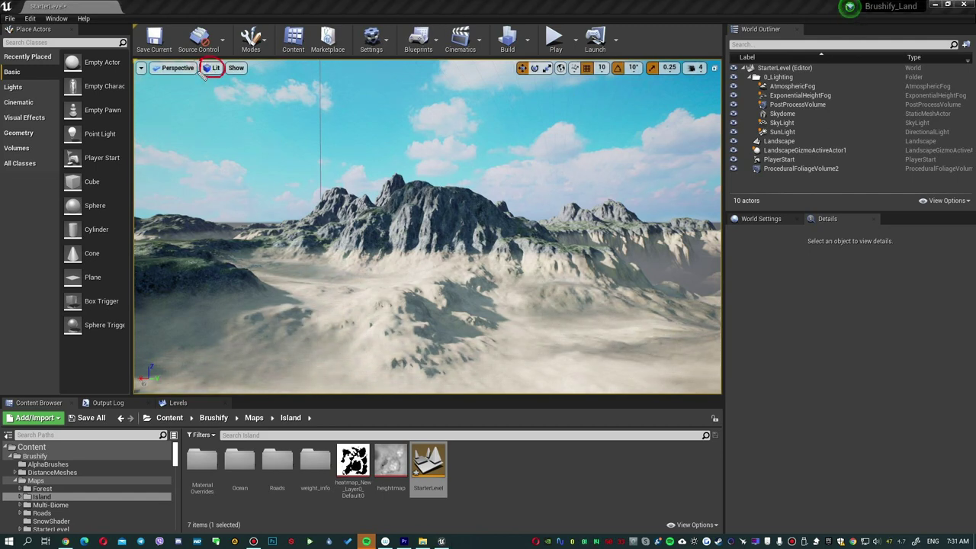
pyautogui.click(214, 68)
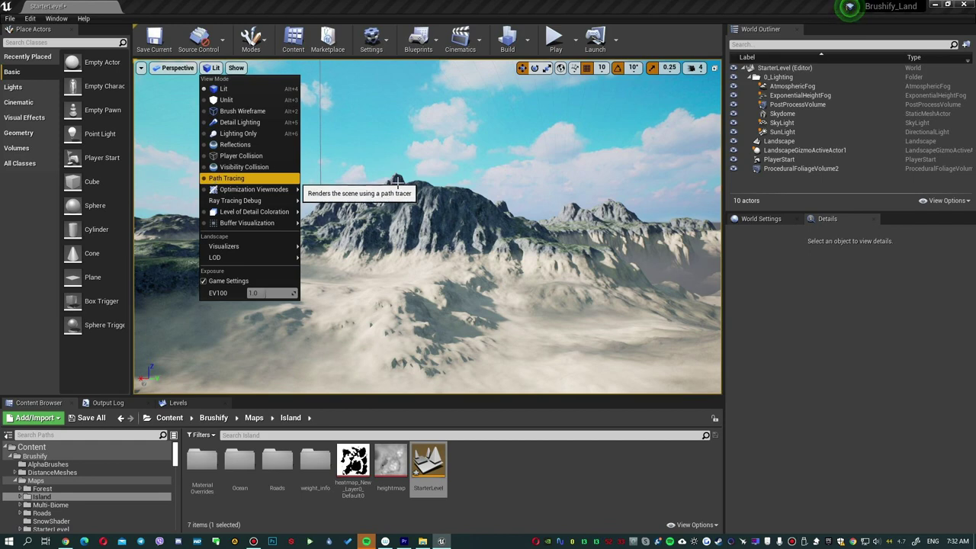
pyautogui.moveTo(398, 181); pyautogui.dragTo(397, 181, button='right')
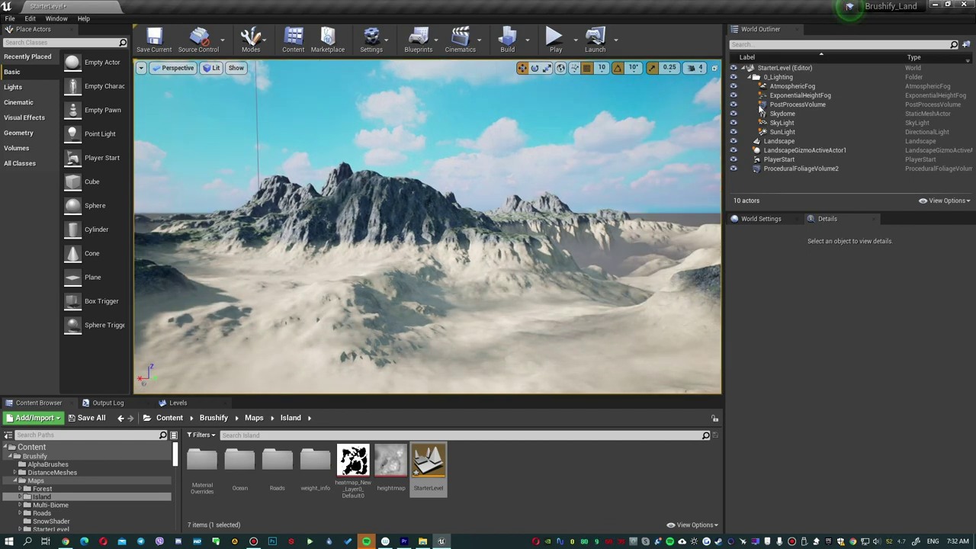
# Delete the Skydome, SkyLight, SunLight and PostProcessVolume actors.
pyautogui.click(787, 113)
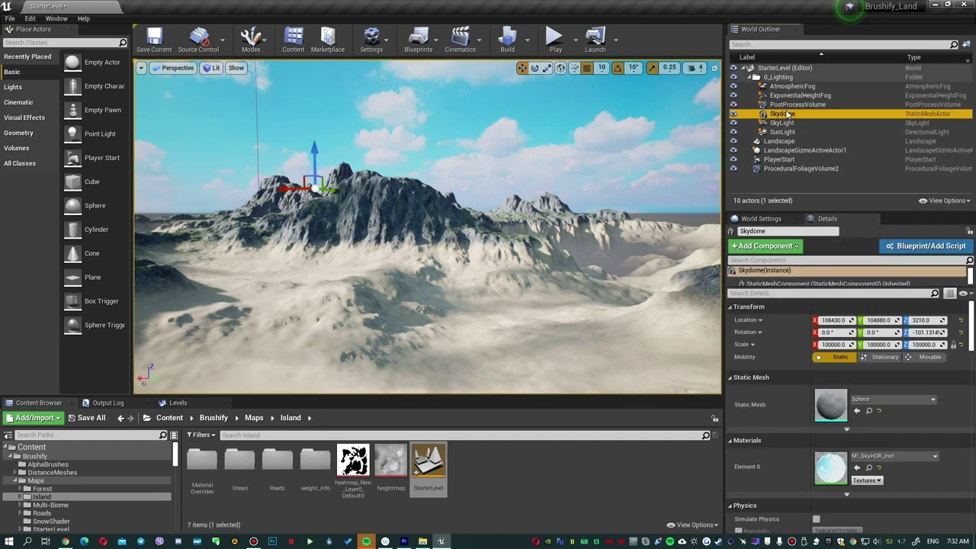
pyautogui.press('Delete')
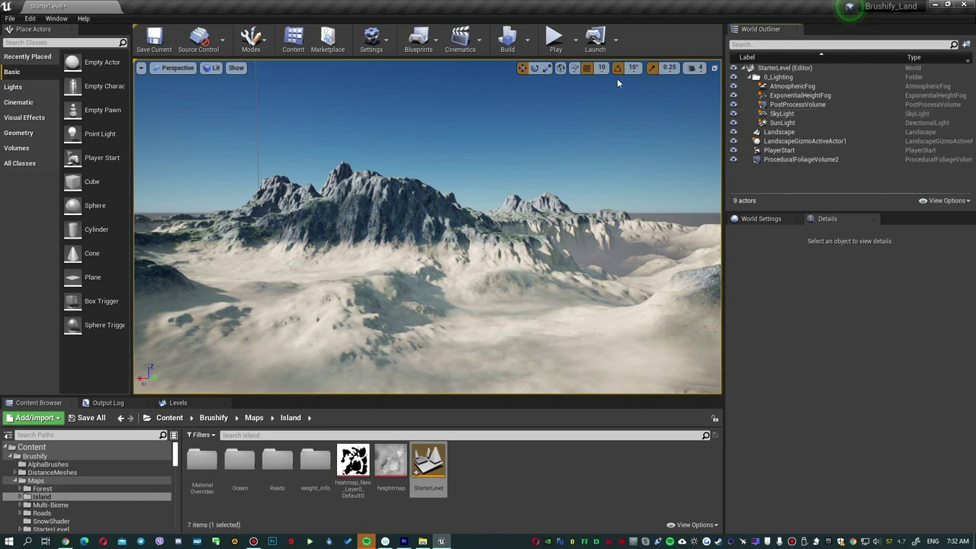
pyautogui.click(795, 114)
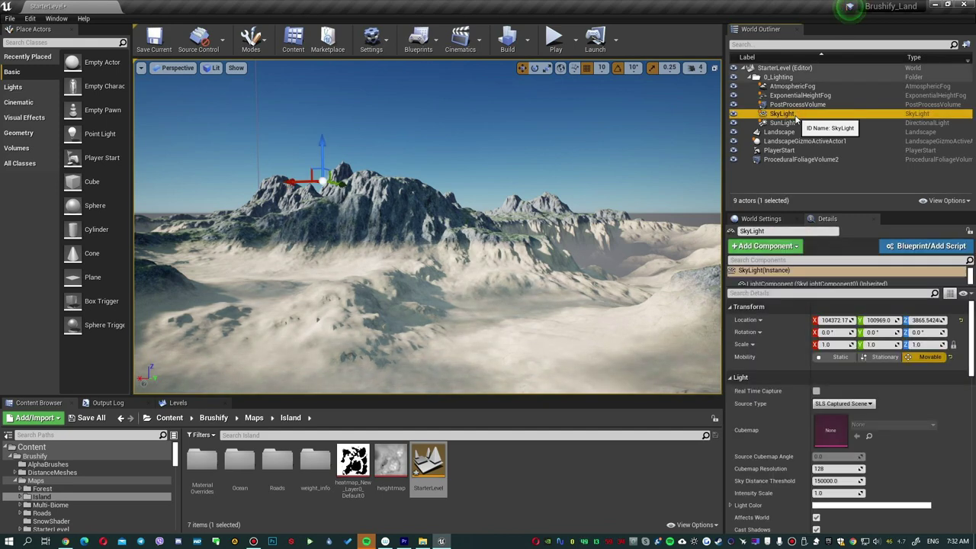
pyautogui.press('Delete')
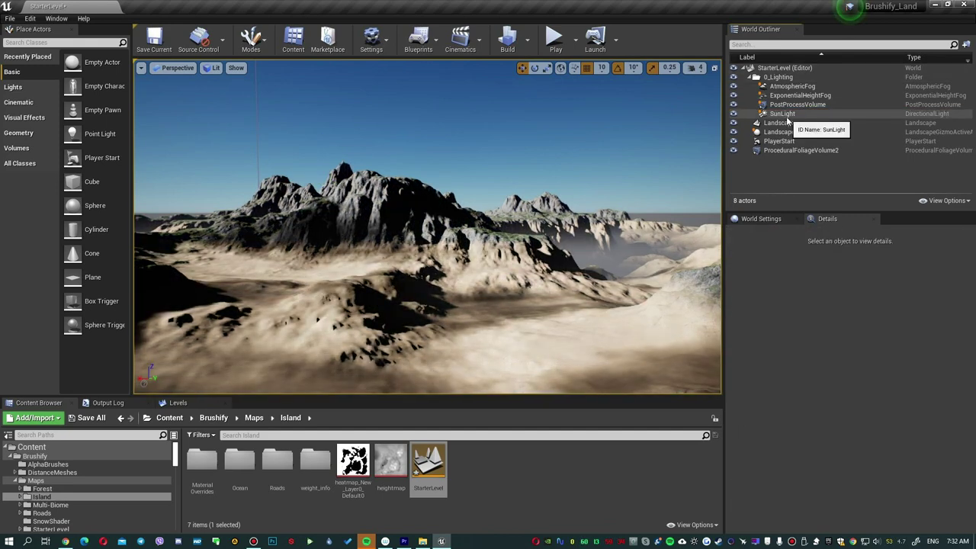
pyautogui.click(788, 118)
pyautogui.press('Delete')
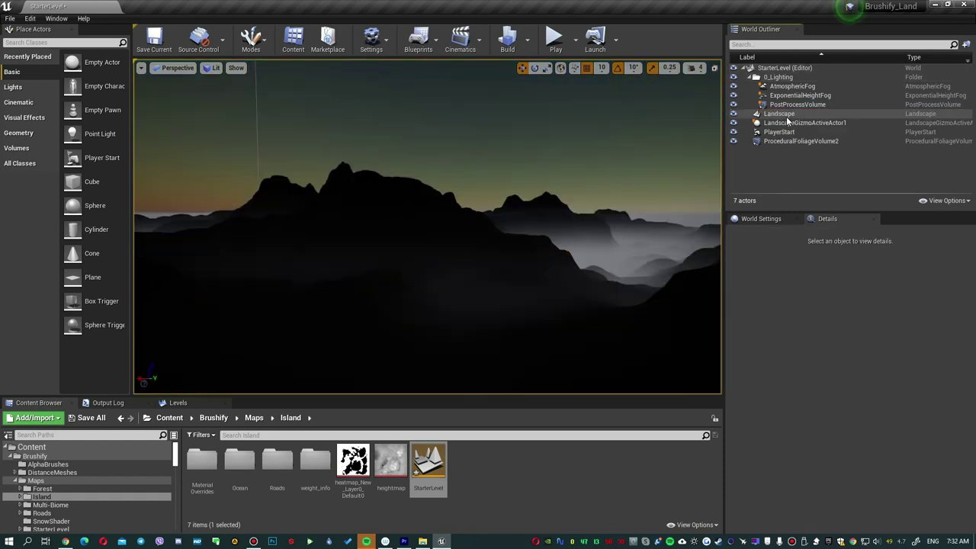
pyautogui.click(791, 109)
pyautogui.press('Delete')
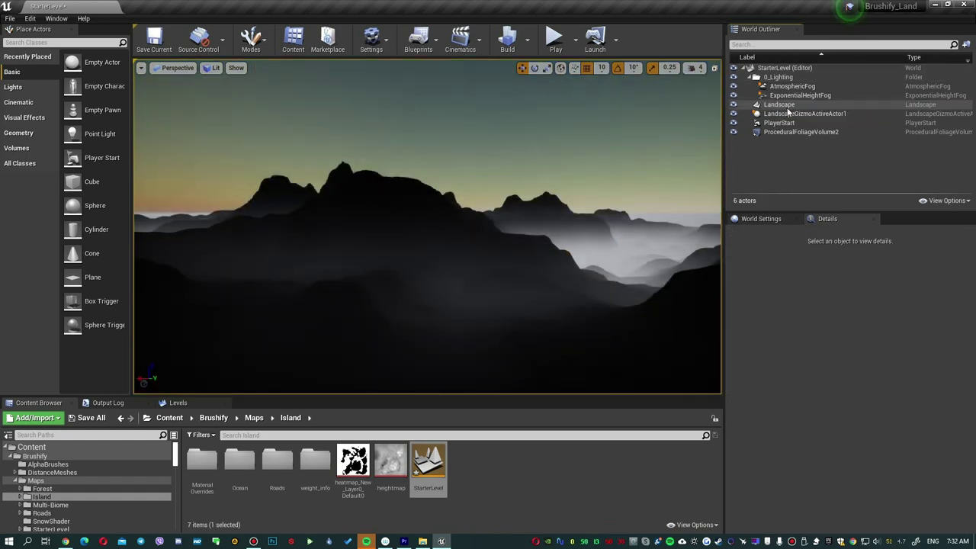
# Delete ExponentialHeightFog, AtmosphericFog, the 0_Lighting folder and ProceduralFoliageVolume2.
pyautogui.click(792, 96)
pyautogui.press('Delete')
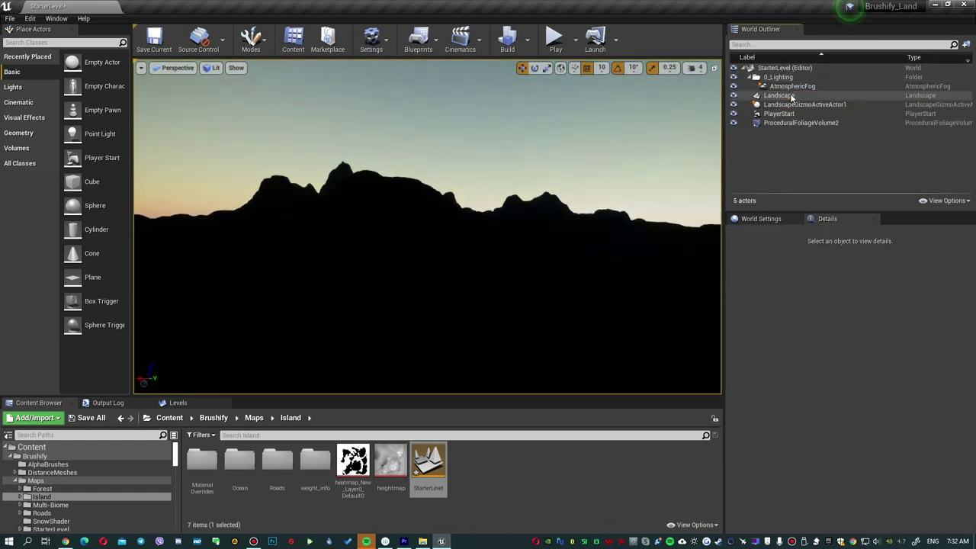
pyautogui.click(793, 87)
pyautogui.press('Delete')
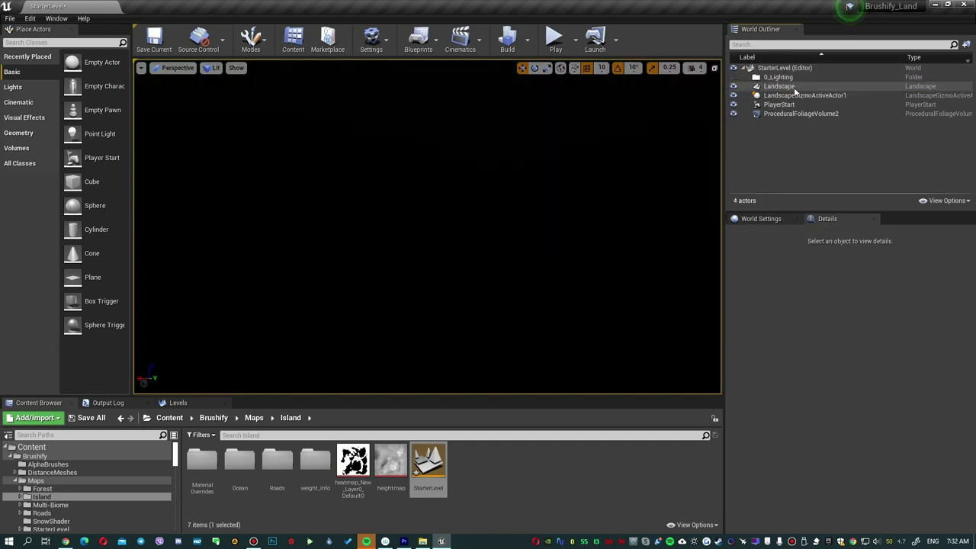
pyautogui.click(782, 78)
pyautogui.press('Delete')
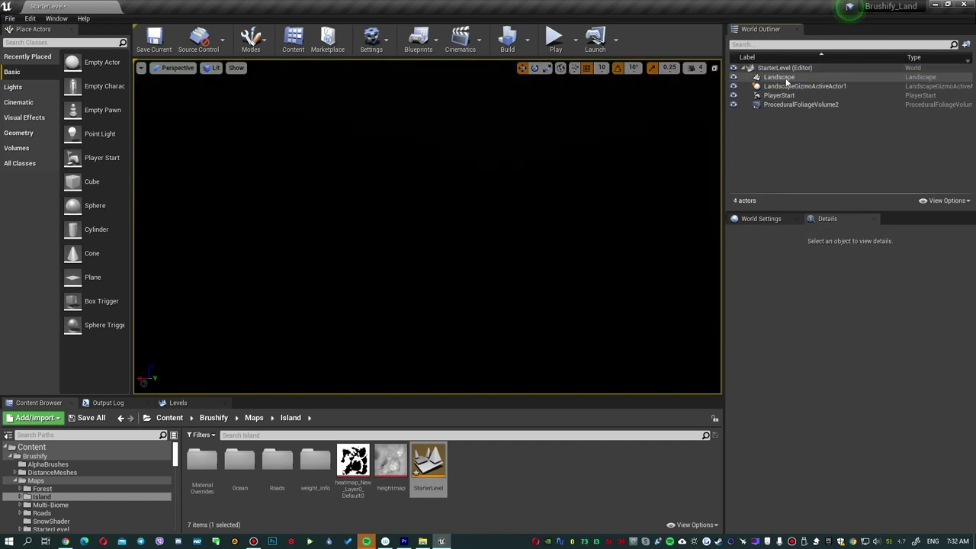
pyautogui.click(808, 106)
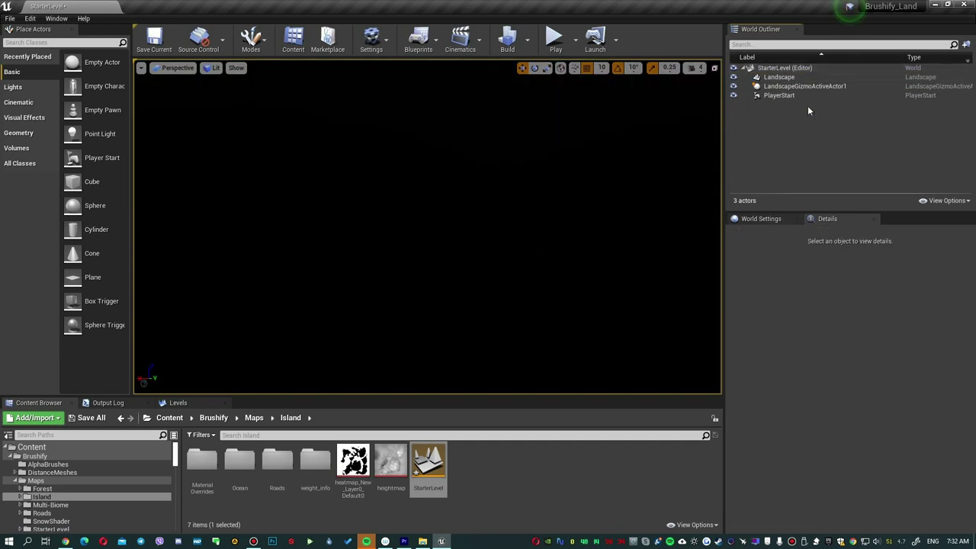
pyautogui.press('Delete')
pyautogui.click(428, 243)
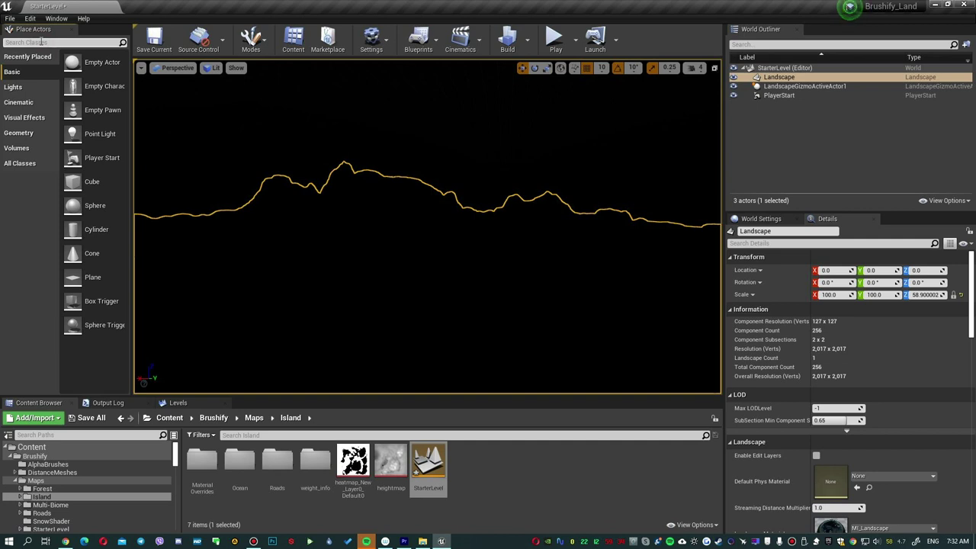
# Place a Sky Atmosphere and a Sky Light, setting the Sky Light Movable with Real Time Capture.
pyautogui.write('sky a')
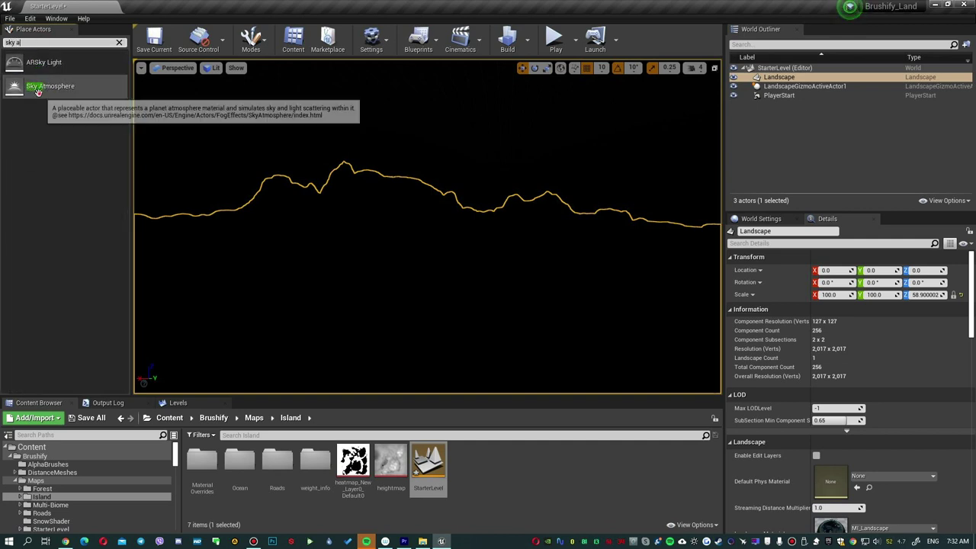
pyautogui.moveTo(50, 85); pyautogui.dragTo(374, 242)
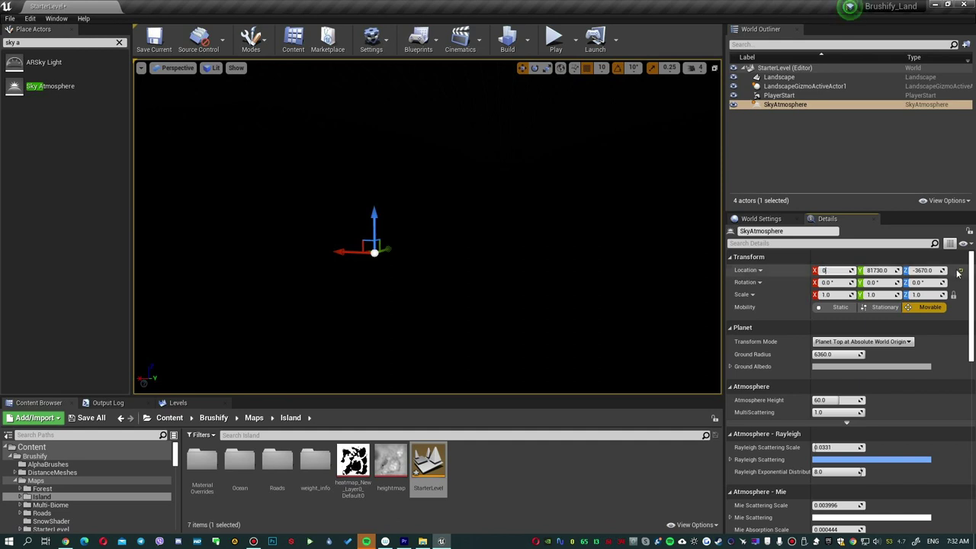
pyautogui.press('BackSpace')
pyautogui.press('BackSpace')
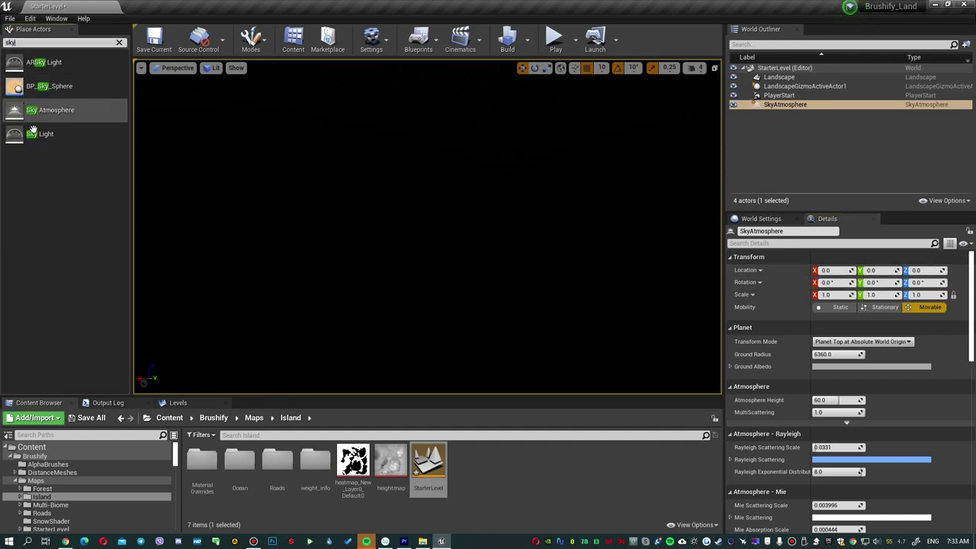
pyautogui.moveTo(40, 133); pyautogui.dragTo(377, 231)
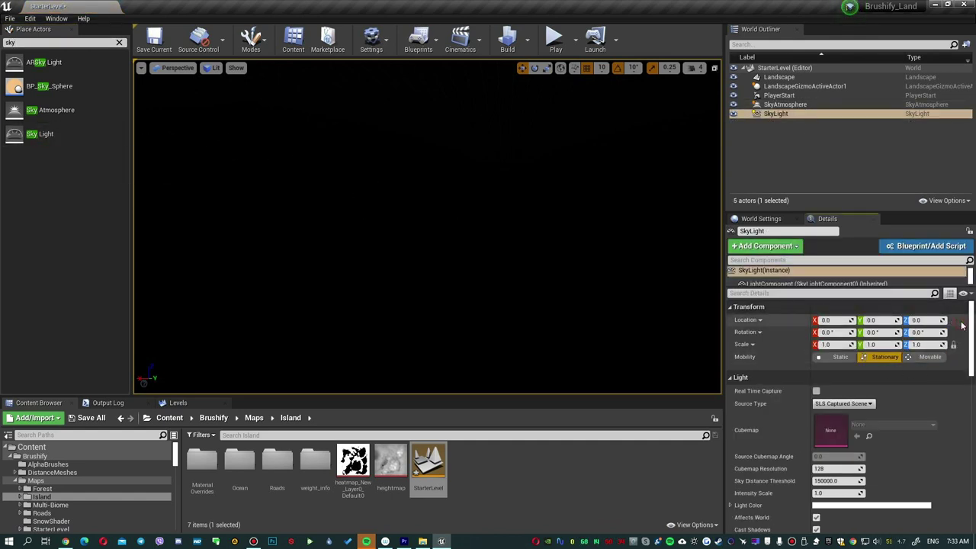
pyautogui.click(932, 357)
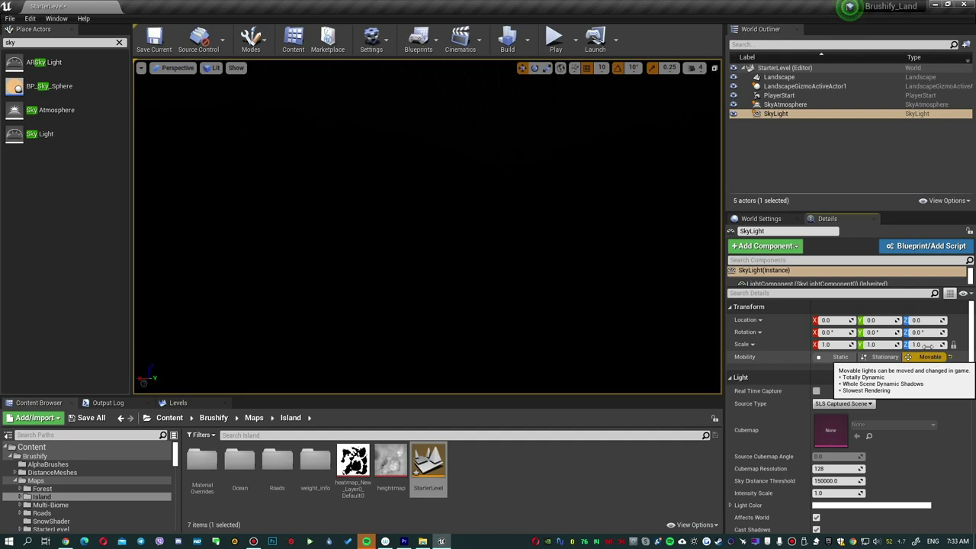
pyautogui.click(815, 391)
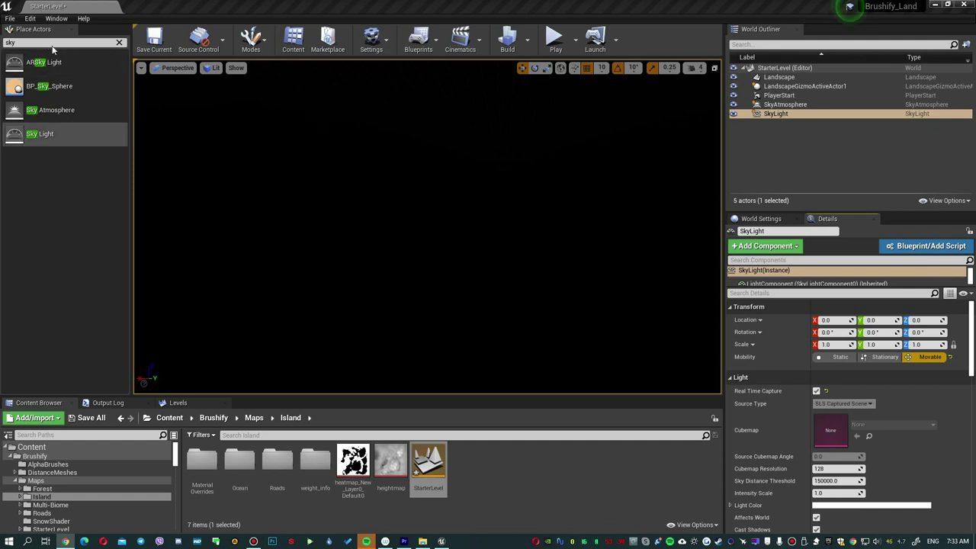
# Place a Directional Light and reset its location to the default.
pyautogui.press('BackSpace')
pyautogui.press('BackSpace')
pyautogui.press('BackSpace')
pyautogui.write('direc')
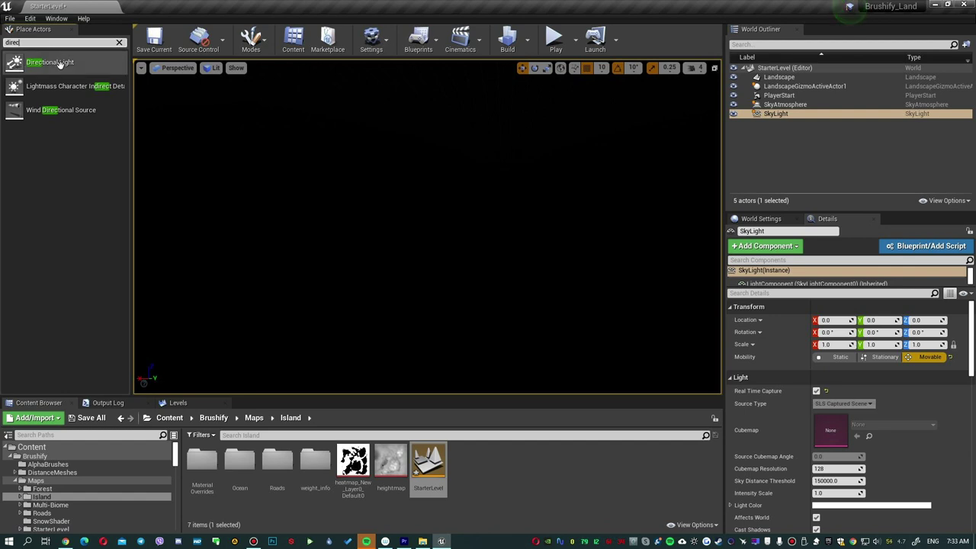
pyautogui.moveTo(49, 61); pyautogui.dragTo(374, 246)
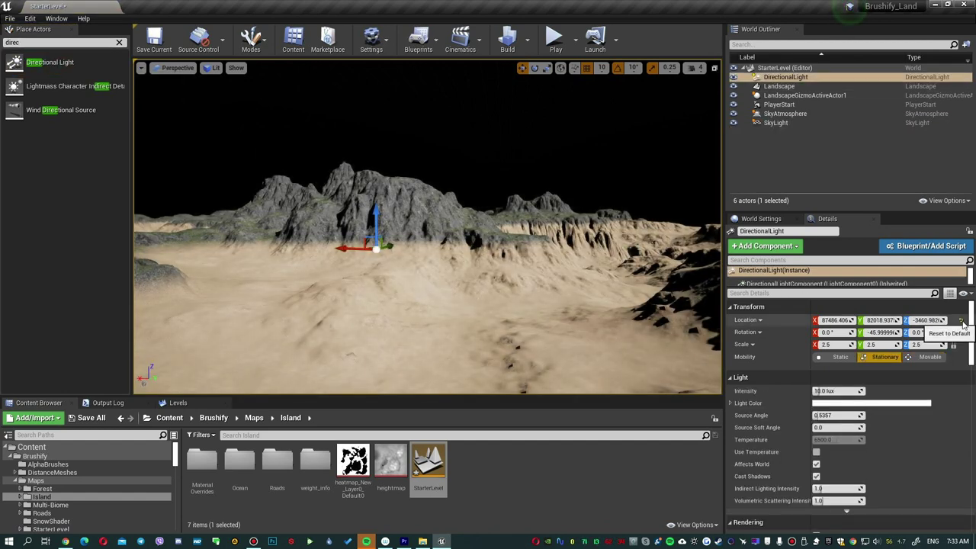
pyautogui.click(963, 323)
pyautogui.scroll(-3, 788, 382)
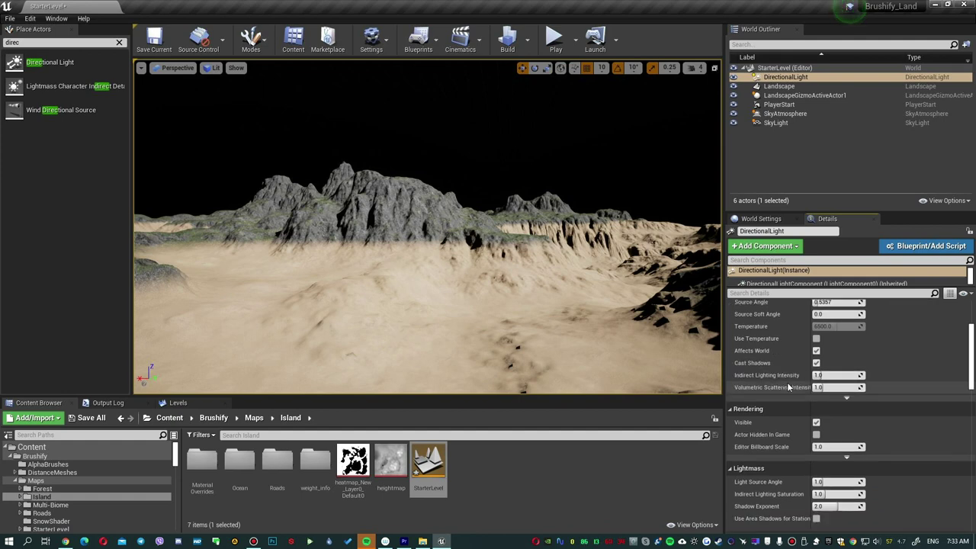
pyautogui.scroll(-1, 788, 385)
pyautogui.scroll(-3, 788, 385)
pyautogui.scroll(-1, 788, 385)
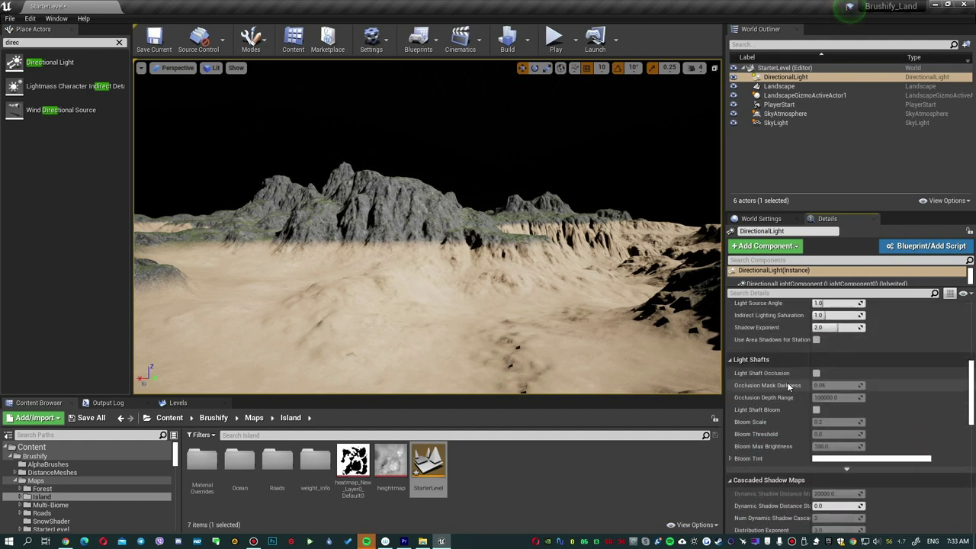
pyautogui.scroll(-2, 787, 382)
pyautogui.scroll(-1, 787, 382)
pyautogui.scroll(-1, 787, 383)
pyautogui.scroll(-1, 787, 382)
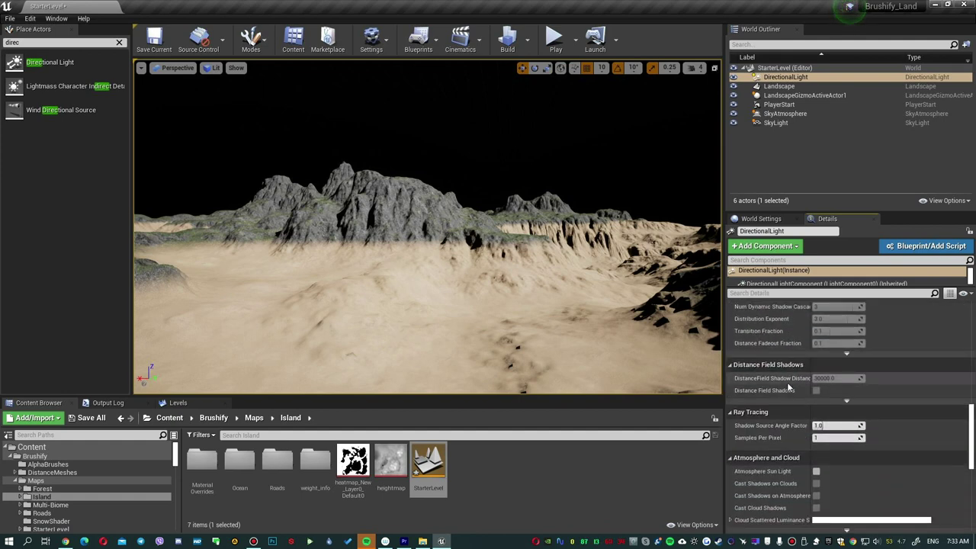
pyautogui.scroll(-1, 787, 382)
pyautogui.scroll(-1, 787, 383)
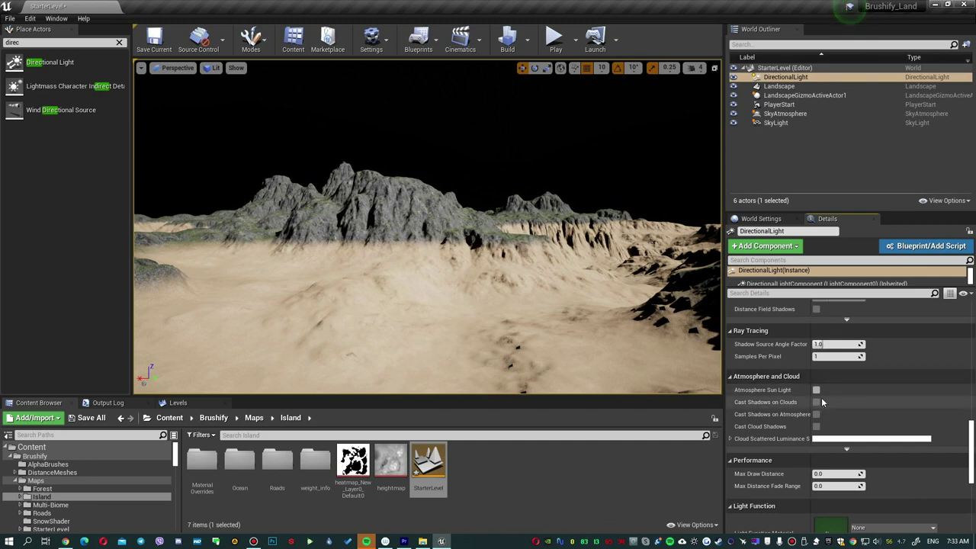
# Enable Atmosphere Sun Light, Cast Shadows on Atmosphere and Cast Cloud Shadows on the Directional Light.
pyautogui.click(817, 391)
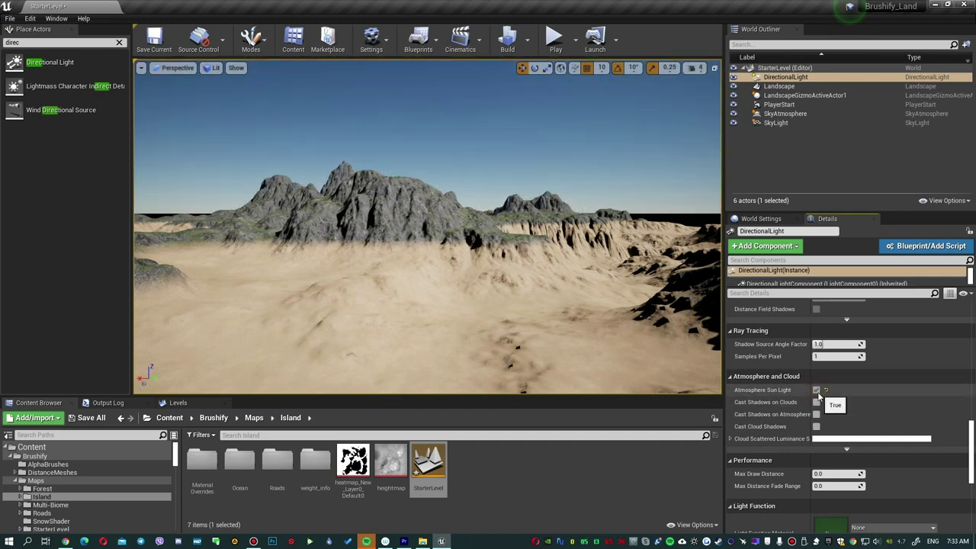
pyautogui.moveTo(457, 272); pyautogui.dragTo(427, 274, button='right')
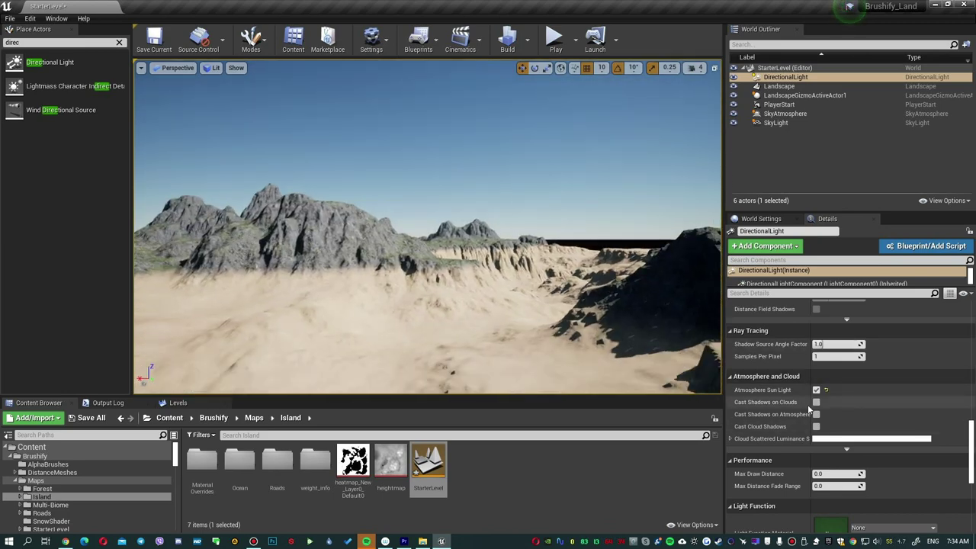
pyautogui.click(816, 414)
pyautogui.click(817, 426)
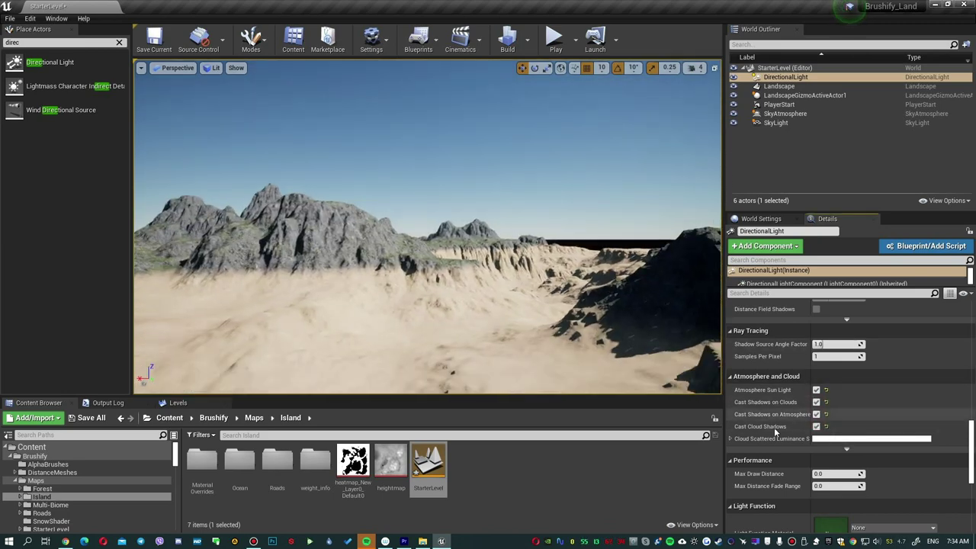
pyautogui.moveTo(512, 348); pyautogui.dragTo(458, 347, button='right')
pyautogui.doubleClick(12, 42)
# Place an Exponential Height Fog from the 'expo' search, then rotate the DirectionalLight to a low, warm sun.
pyautogui.write('expo')
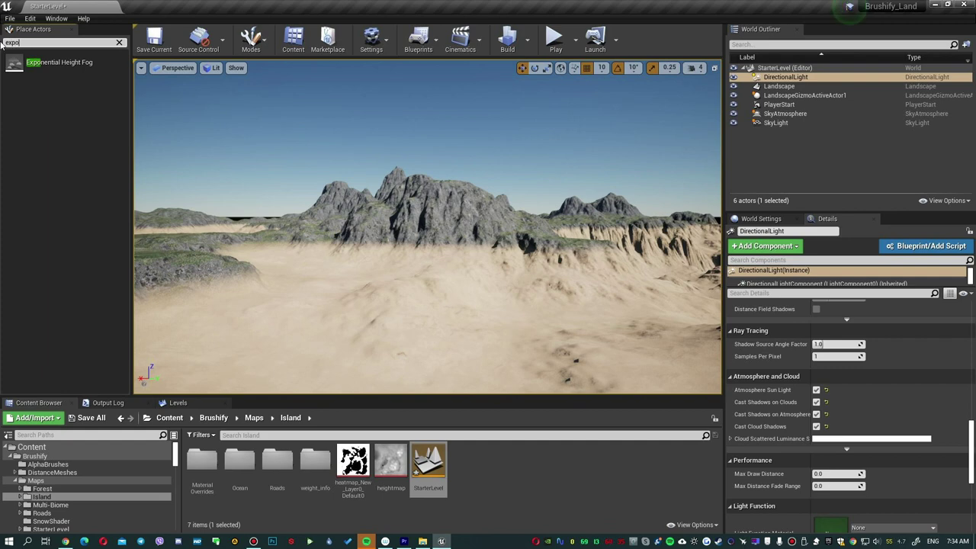
pyautogui.moveTo(30, 63); pyautogui.dragTo(392, 255)
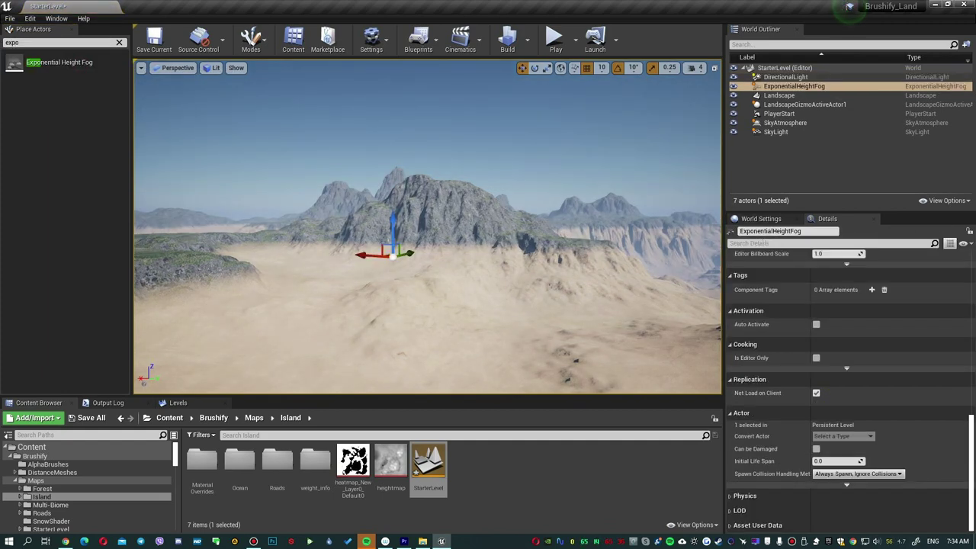
pyautogui.doubleClick(785, 77)
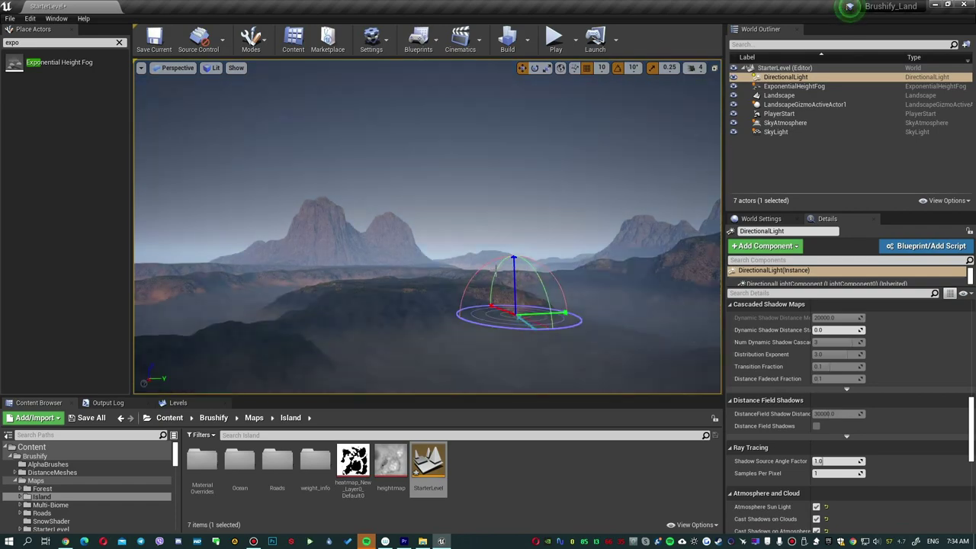
pyautogui.moveTo(497, 267)
pyautogui.mouseDown()
pyautogui.moveTo(478, 260)
pyautogui.moveTo(479, 270)
pyautogui.moveTo(480, 262)
pyautogui.mouseUp()
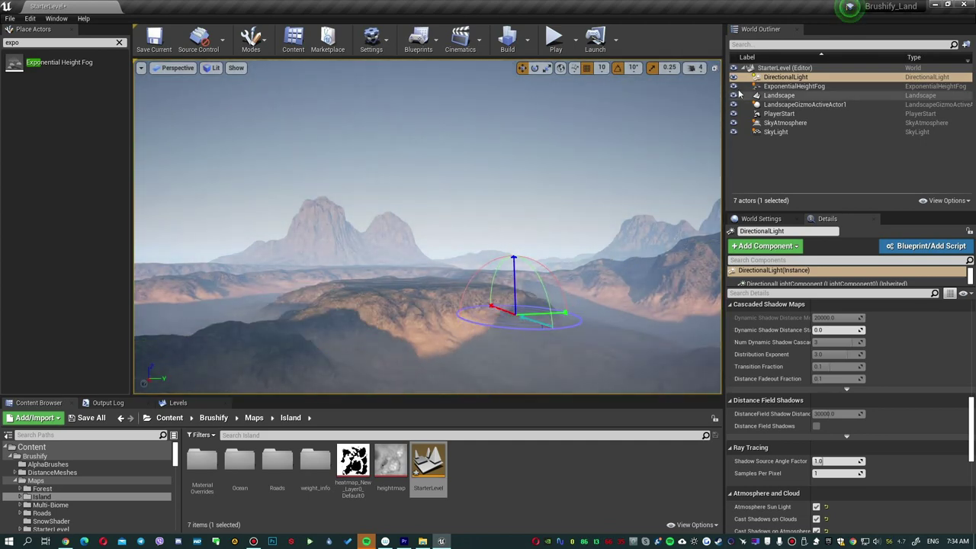
# Hide the ExponentialHeightFog and swing the sun low behind the mountains for a dusk sky.
pyautogui.click(734, 87)
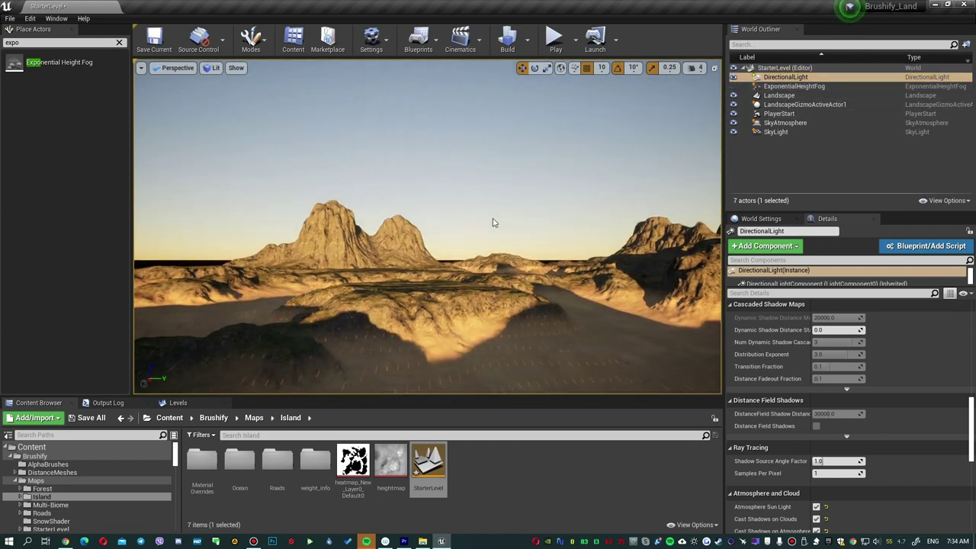
pyautogui.hotkey('ctrl', 'l')
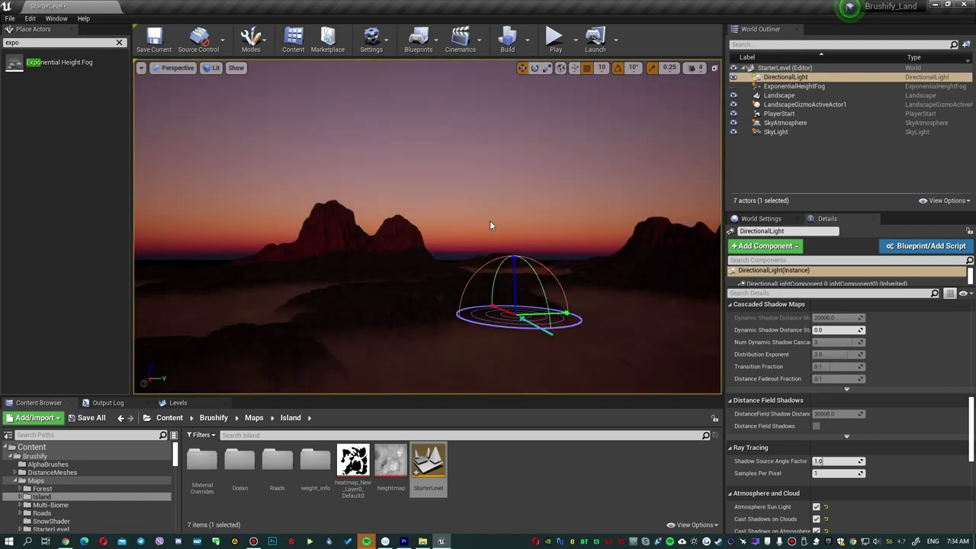
pyautogui.hotkey('ctrl', 'l')
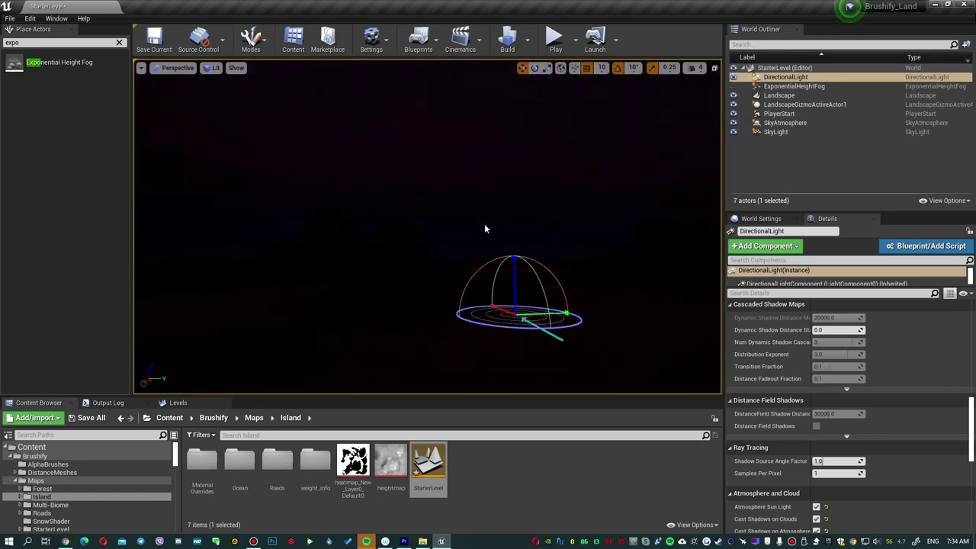
pyautogui.hotkey('ctrl', 'l')
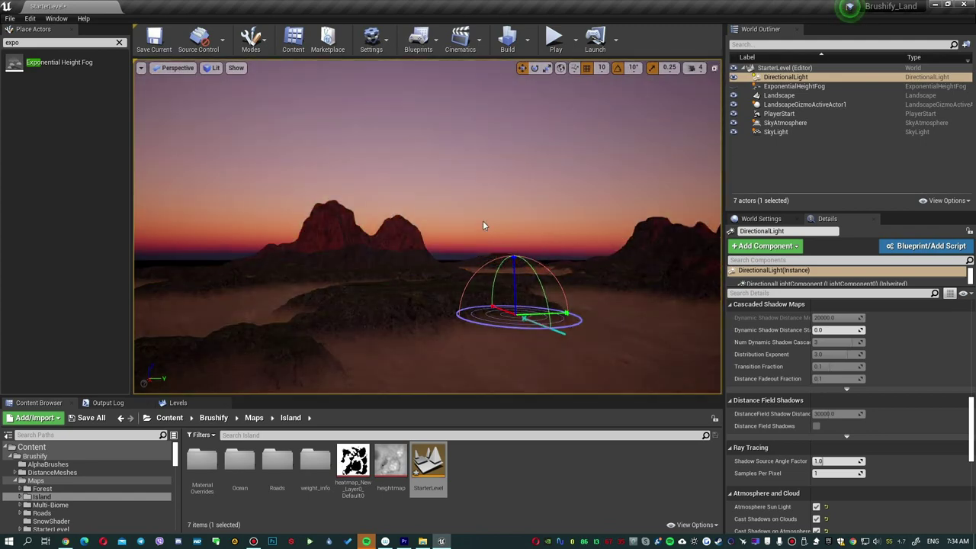
pyautogui.hotkey('ctrl', 'l')
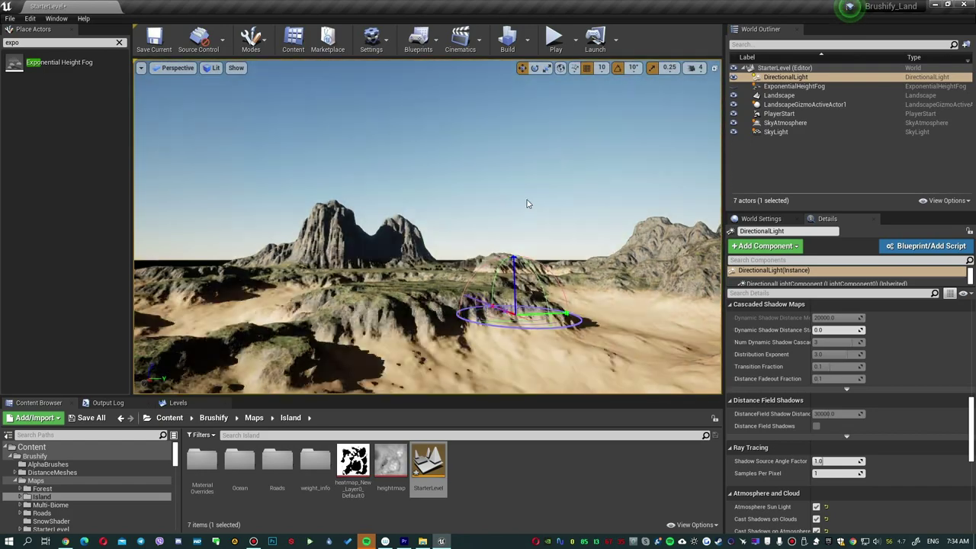
pyautogui.hotkey('ctrl', 'l')
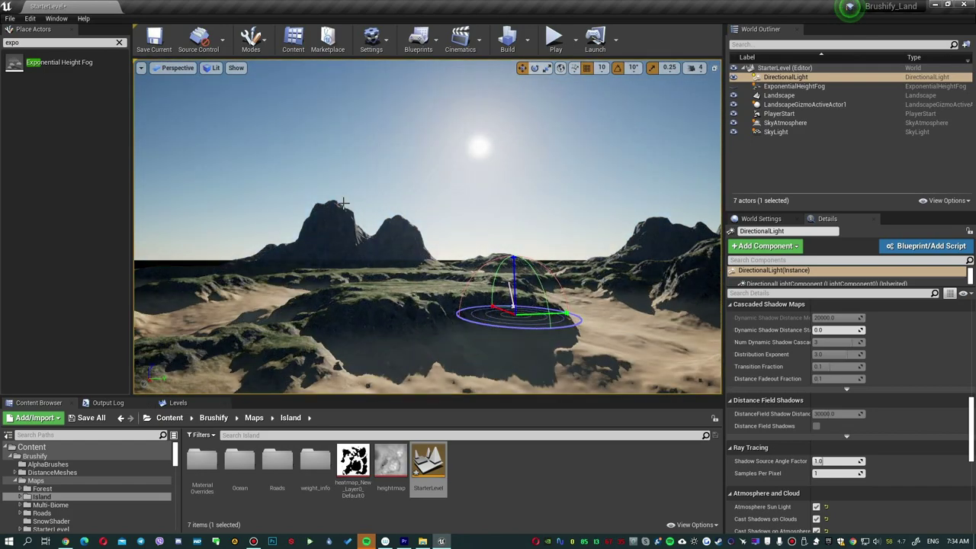
pyautogui.hotkey('ctrl', 'l')
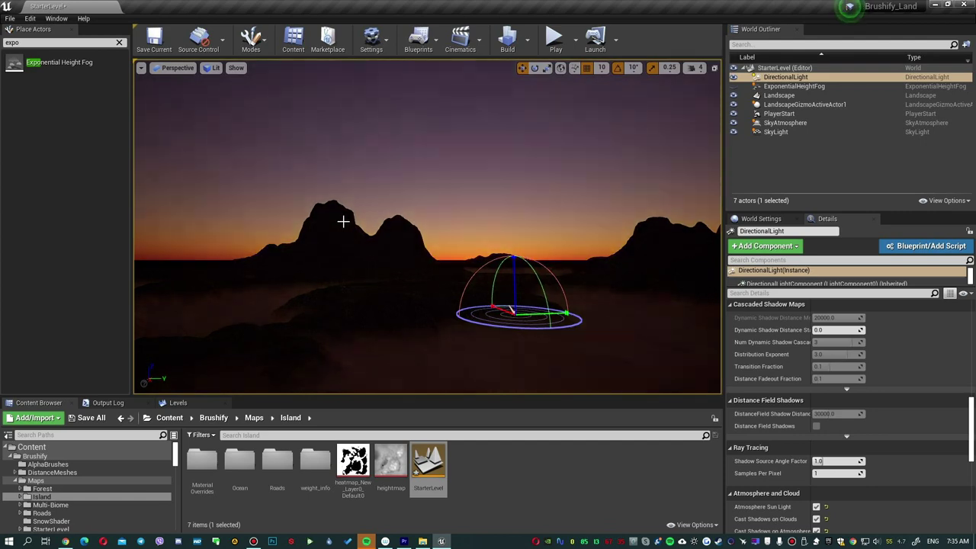
pyautogui.hotkey('ctrl', 'l')
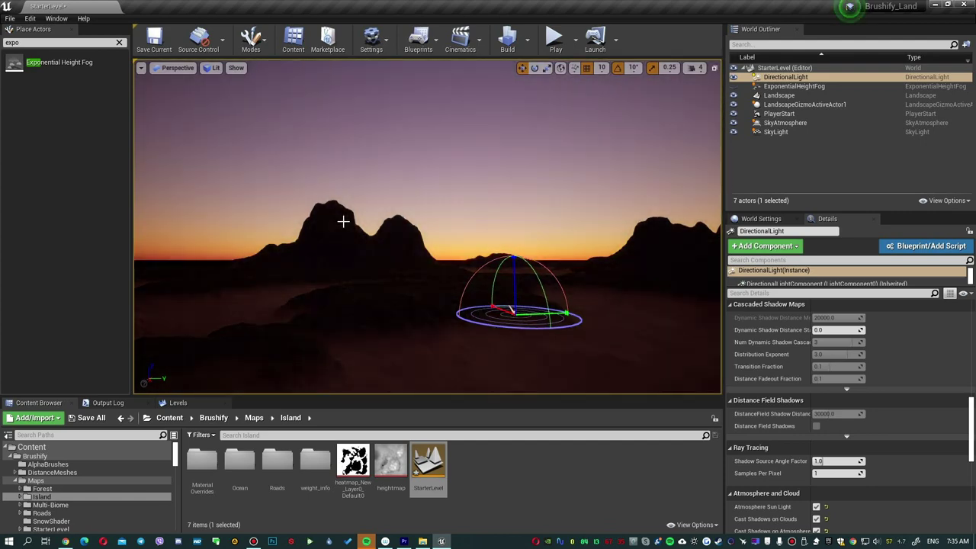
# Make ExponentialHeightFog visible again and select it, restoring the pale blue haze.
pyautogui.click(794, 86)
pyautogui.hotkey('ctrl', 'l')
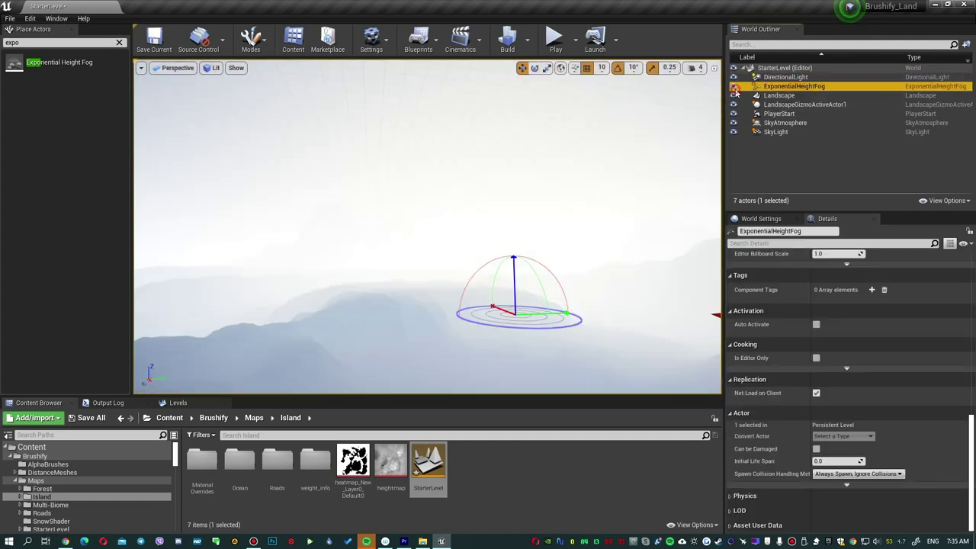
pyautogui.hotkey('ctrl', 'l')
pyautogui.press('g')
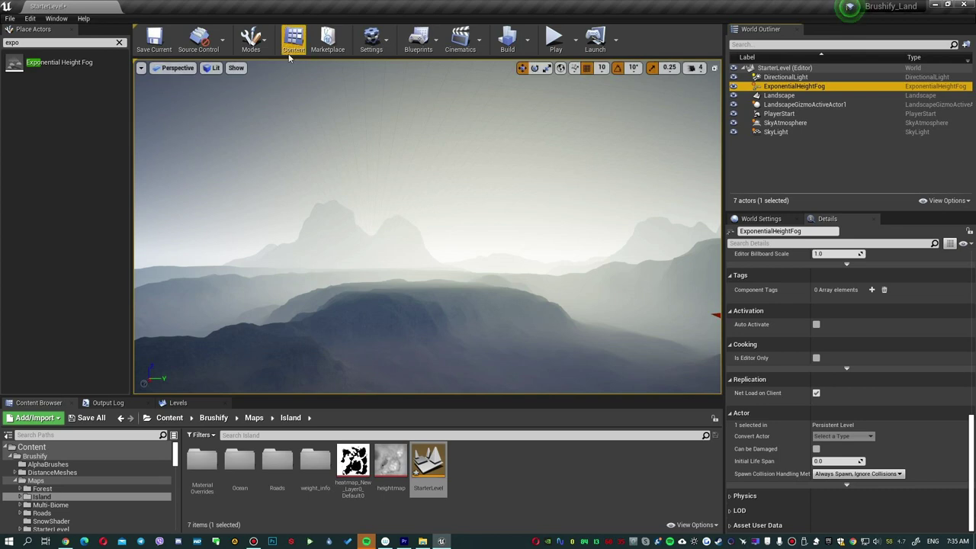
# Find 'height' in Project Settings and tick Support Sky Atmosphere Affecting Height Fog.
pyautogui.click(372, 39)
pyautogui.click(412, 79)
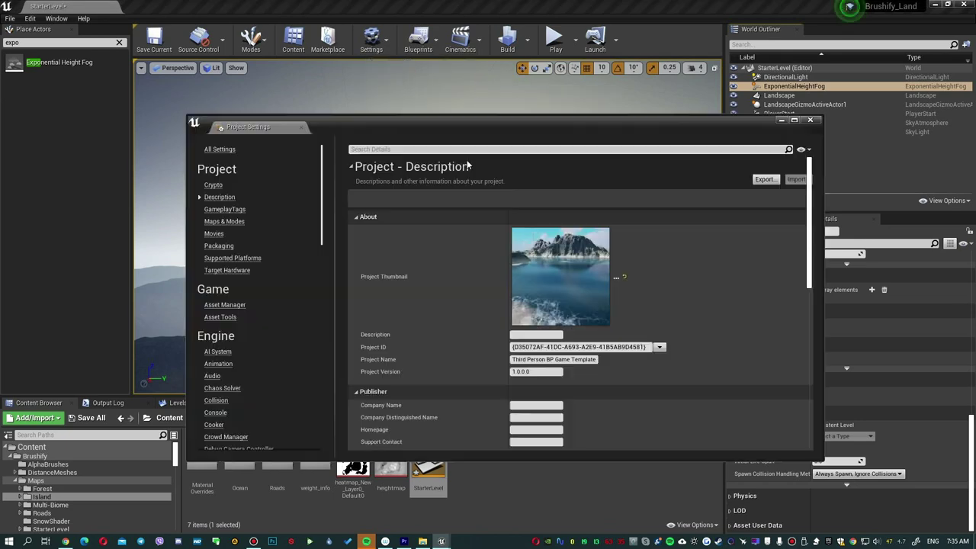
pyautogui.click(394, 150)
pyautogui.write('height')
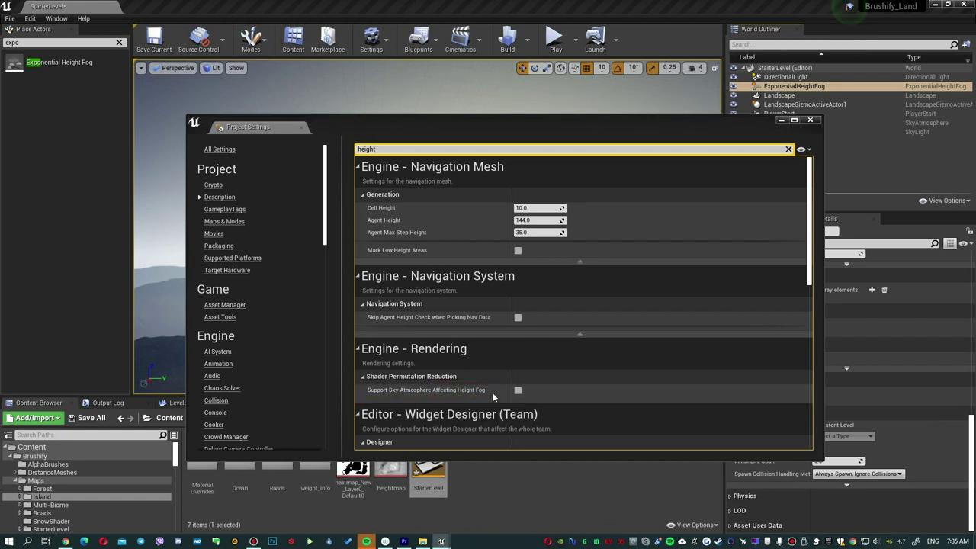
pyautogui.click(518, 390)
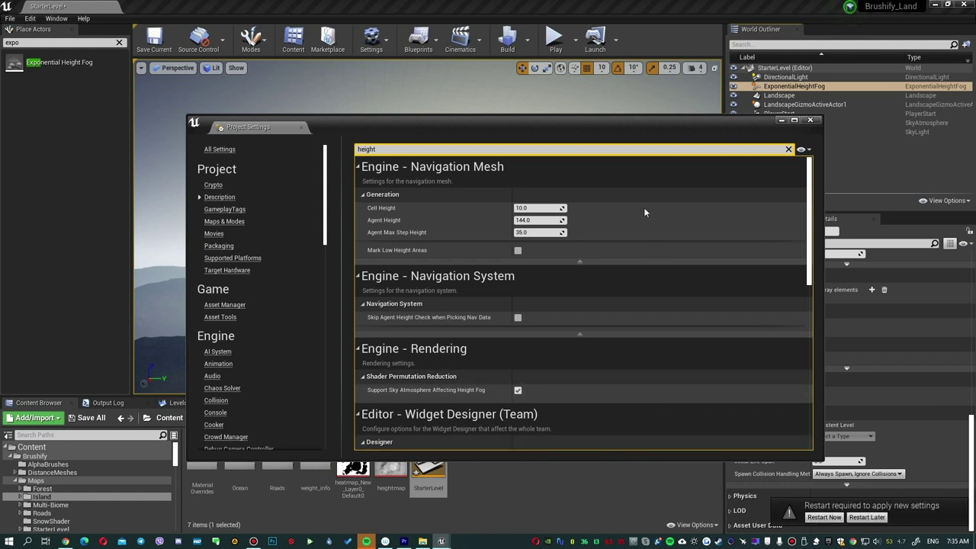
pyautogui.click(811, 120)
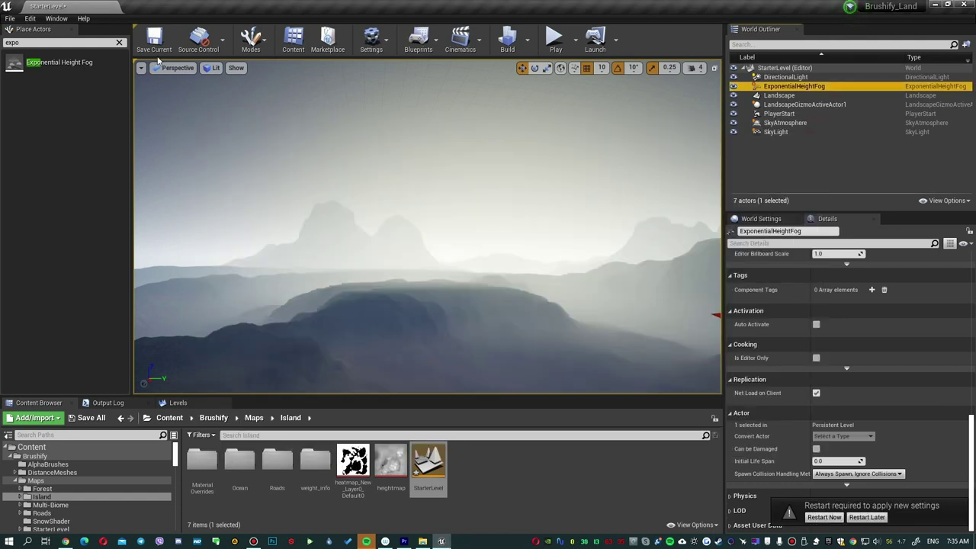
# Save the level, then darken the height fog's inscattering colour to black.
pyautogui.click(155, 42)
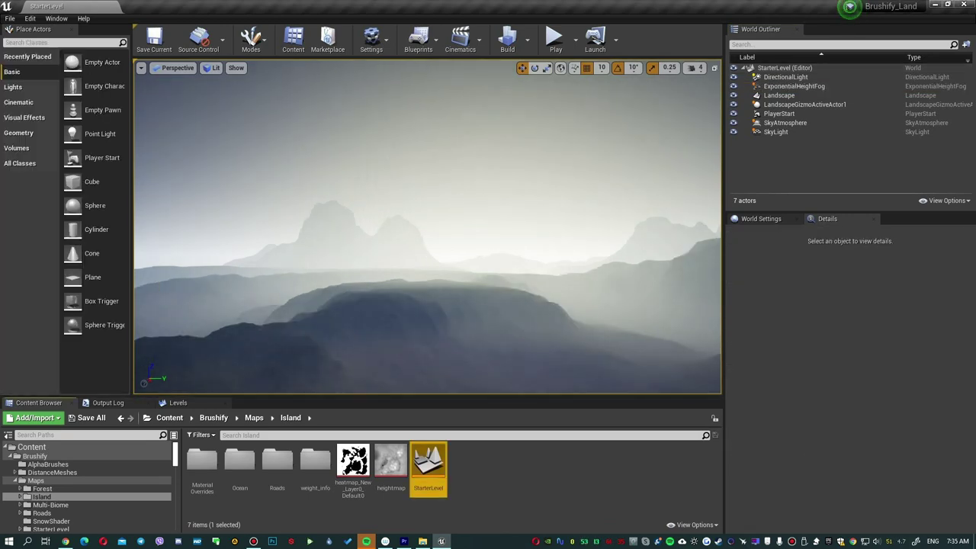
pyautogui.click(517, 223)
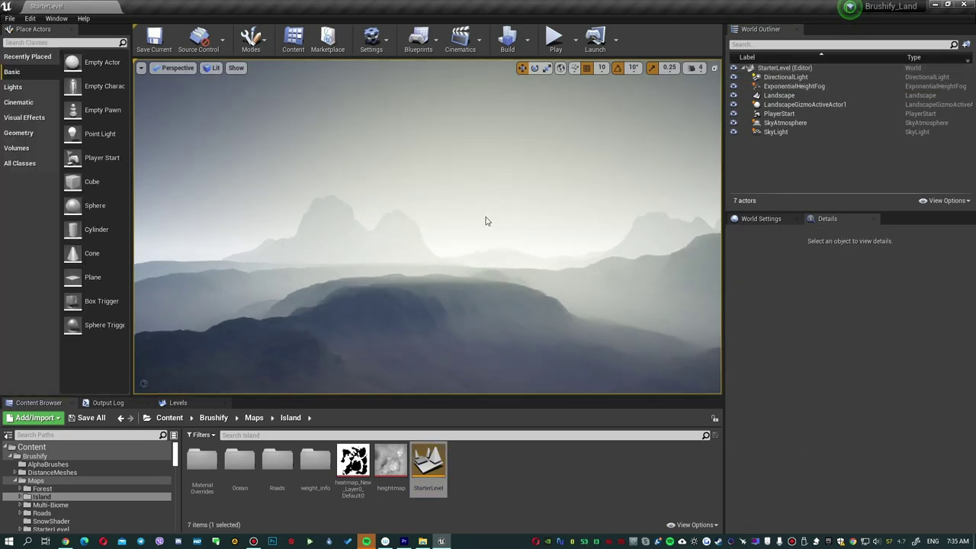
pyautogui.click(486, 221)
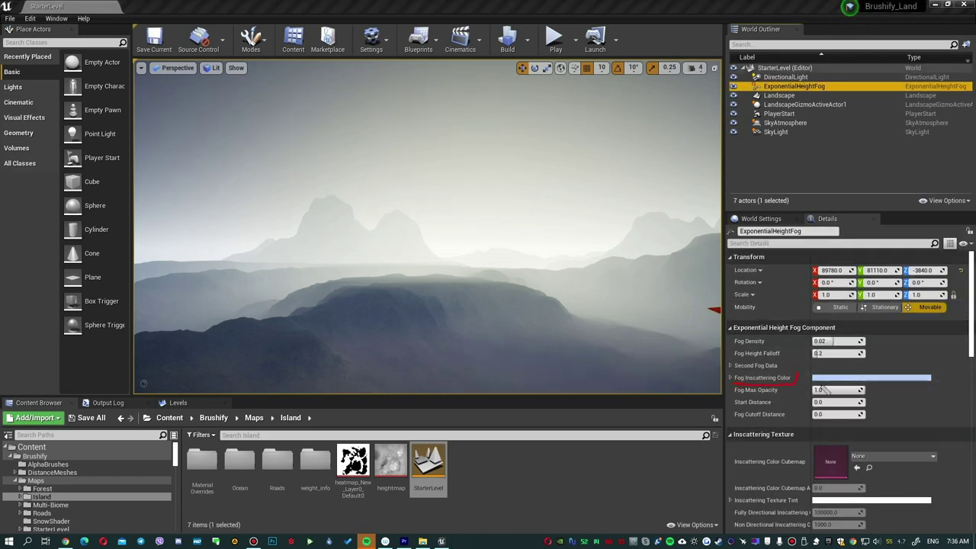
pyautogui.click(844, 378)
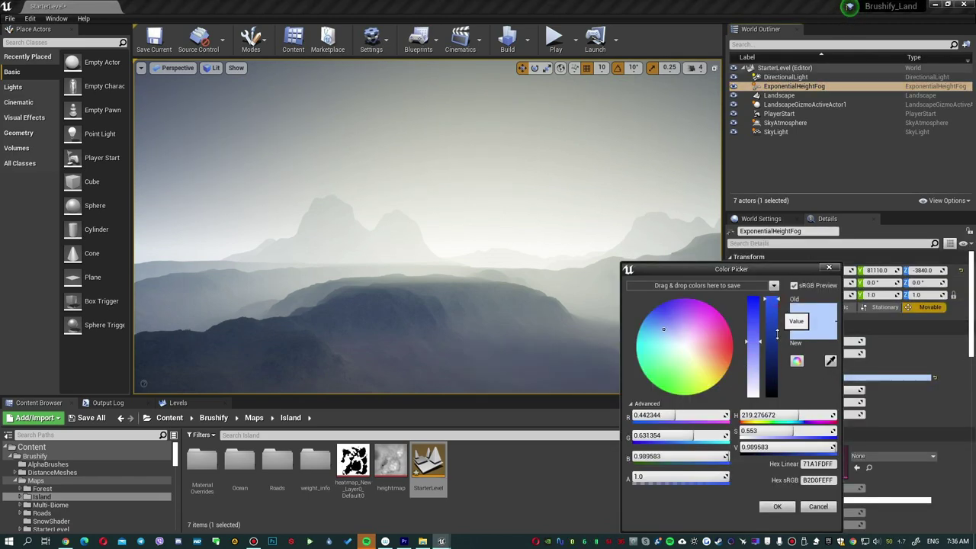
pyautogui.moveTo(778, 304); pyautogui.dragTo(772, 395)
pyautogui.click(779, 507)
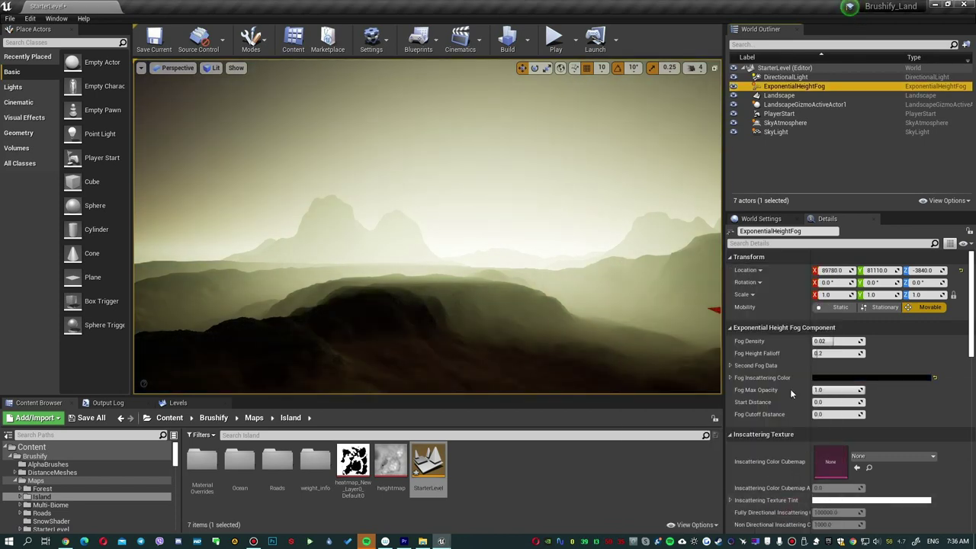
# Set the fog's Directional Inscattering Color to black and select the DirectionalLight.
pyautogui.scroll(-5, 785, 419)
pyautogui.scroll(-3, 785, 419)
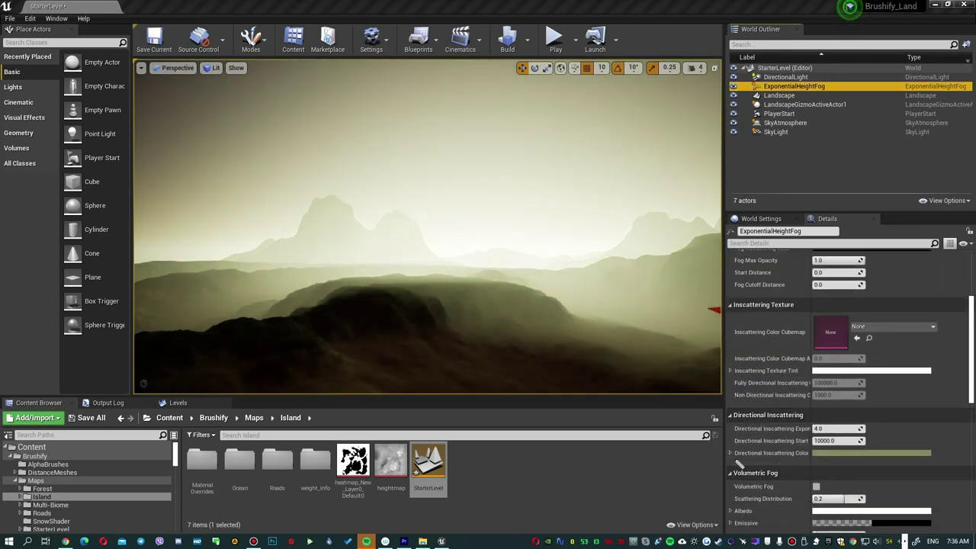
pyautogui.click(850, 453)
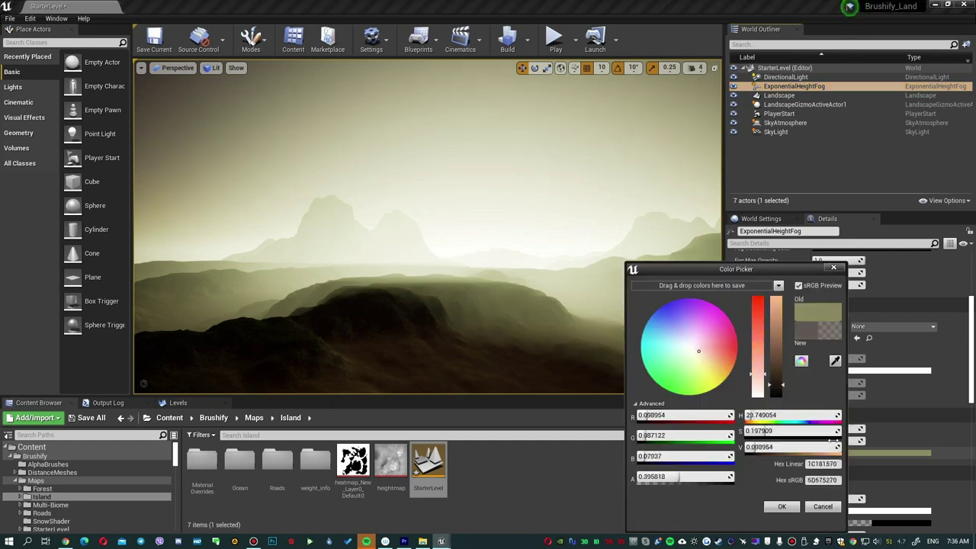
pyautogui.moveTo(782, 373); pyautogui.dragTo(786, 413)
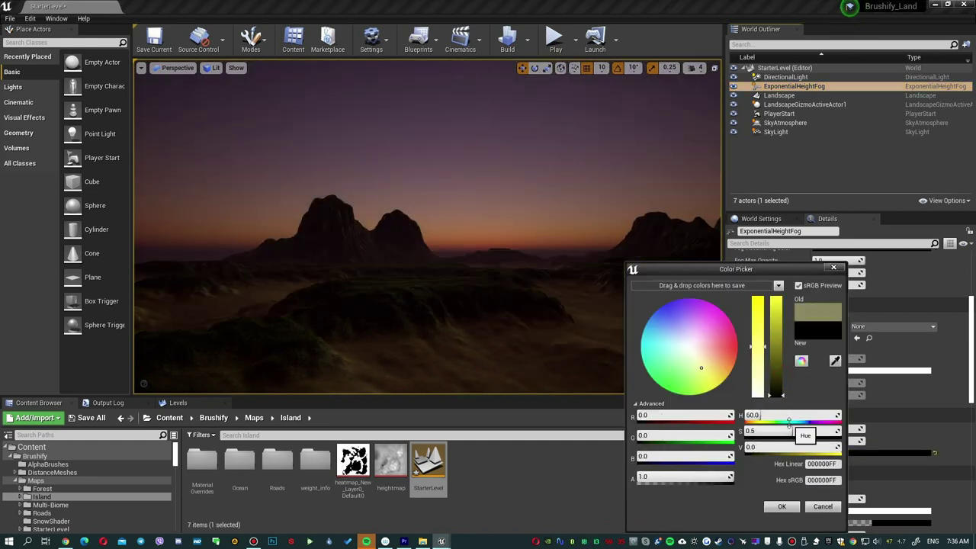
pyautogui.click(782, 506)
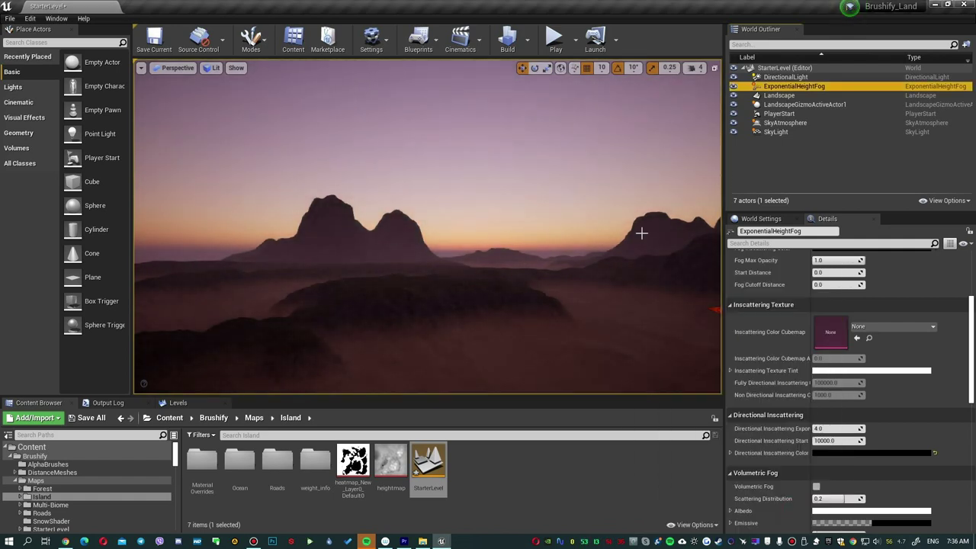
pyautogui.click(785, 77)
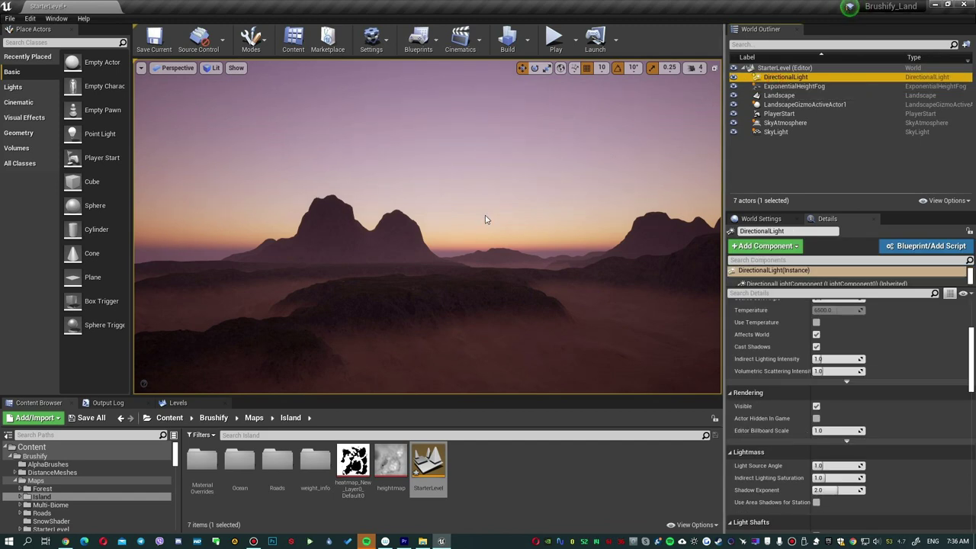
# Rotate the DirectionalLight so the sun rests on the horizon, then deselect it.
pyautogui.moveTo(487, 229)
pyautogui.mouseDown()
pyautogui.moveTo(462, 178)
pyautogui.moveTo(441, 218)
pyautogui.moveTo(450, 226)
pyautogui.mouseUp()
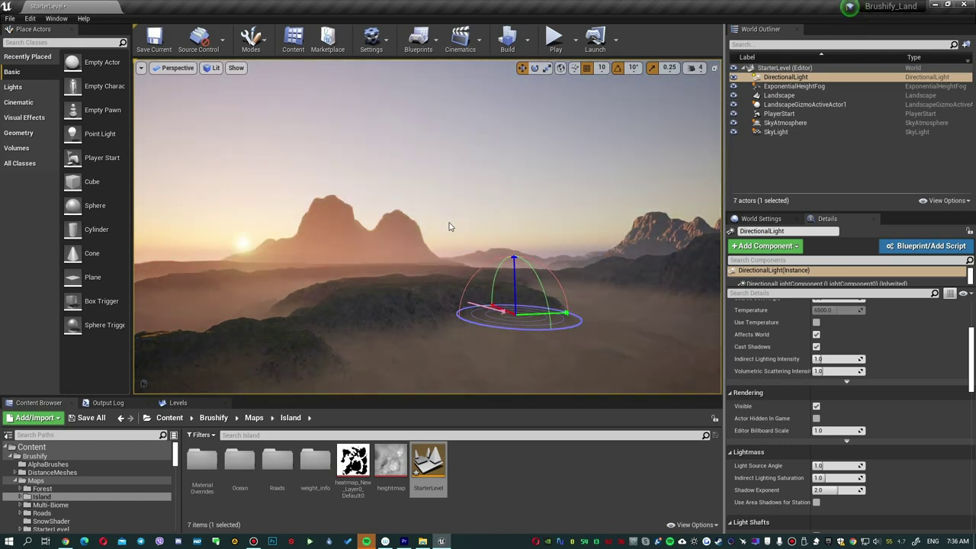
pyautogui.click(510, 172)
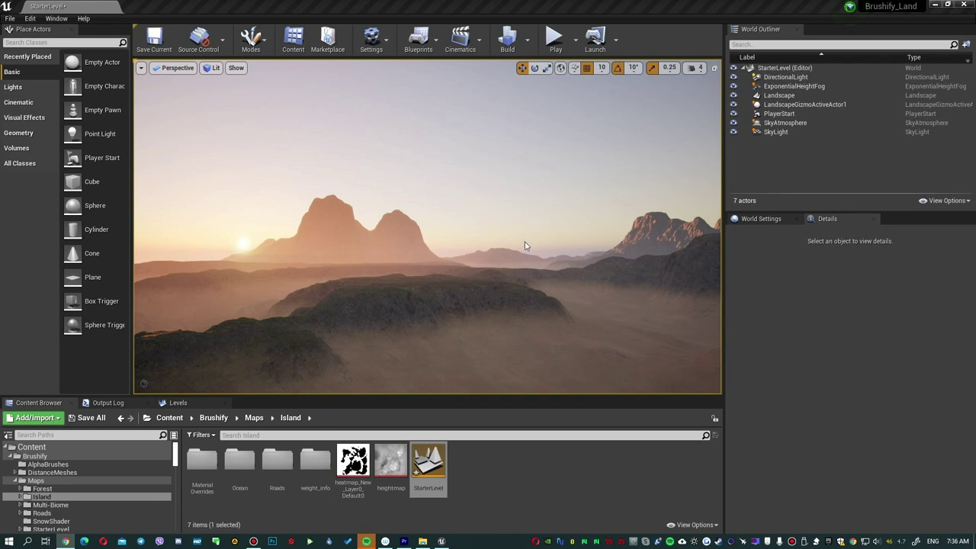
# Place a Volumetric Cloud from Place Actors at the origin and fly over the clouded sky.
pyautogui.click(53, 42)
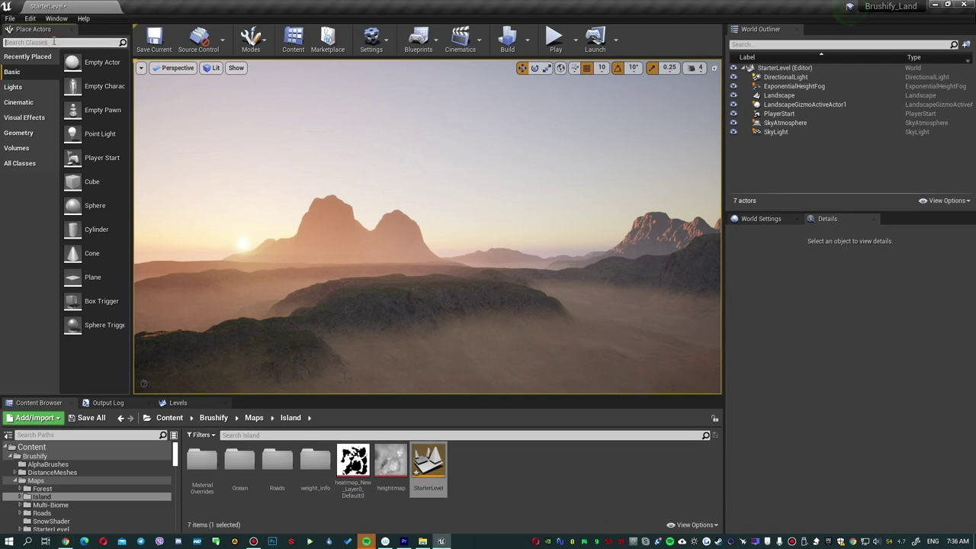
pyautogui.write('volumetri')
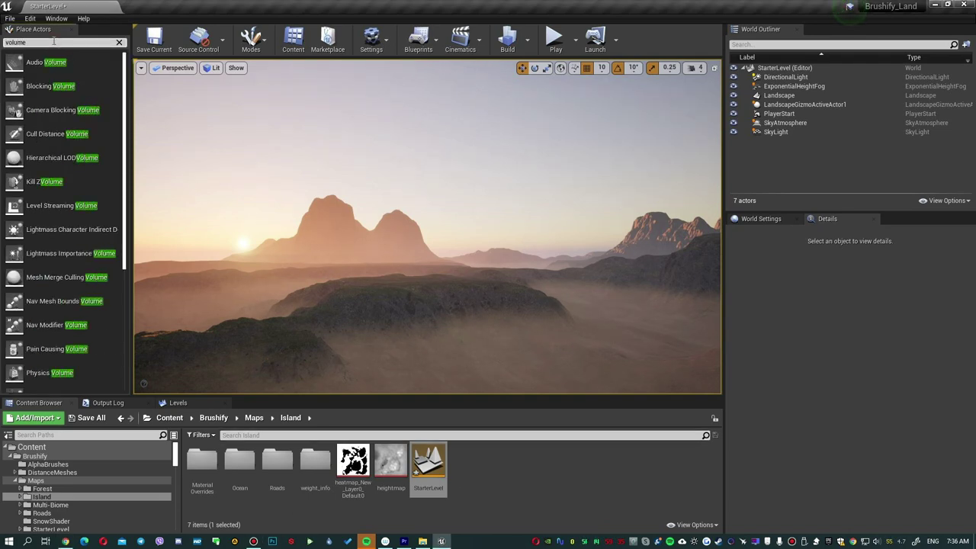
pyautogui.moveTo(45, 62); pyautogui.dragTo(397, 227)
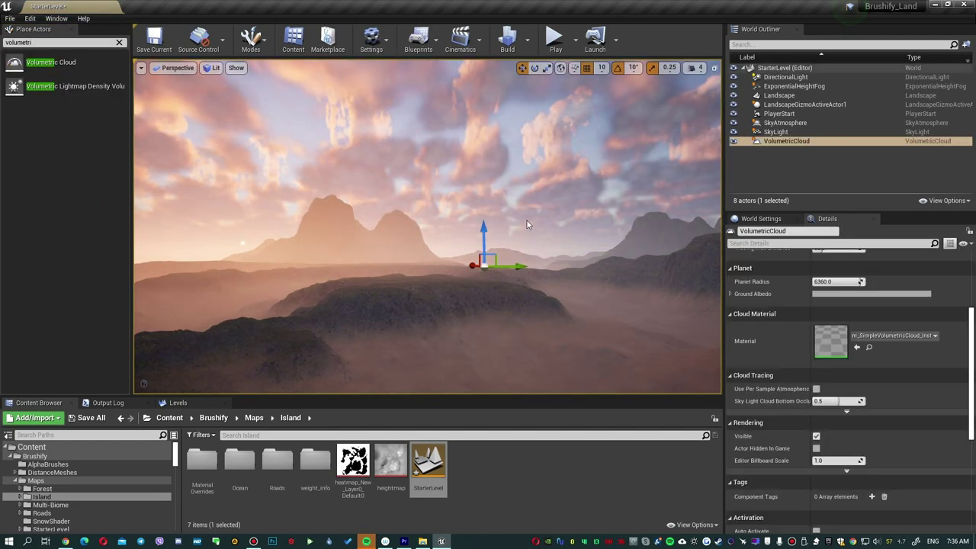
pyautogui.scroll(-2, 949, 343)
pyautogui.scroll(3, 948, 343)
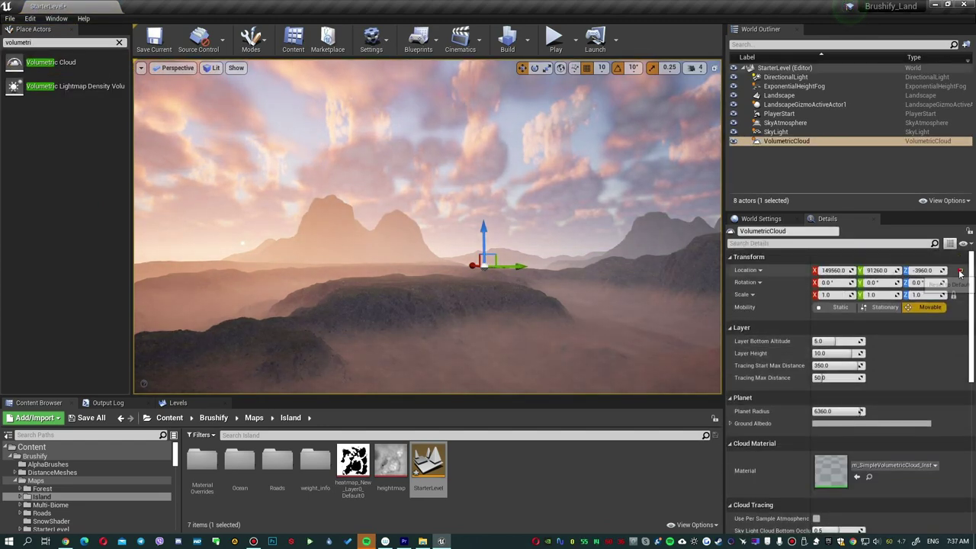
pyautogui.moveTo(490, 198); pyautogui.dragTo(490, 251)
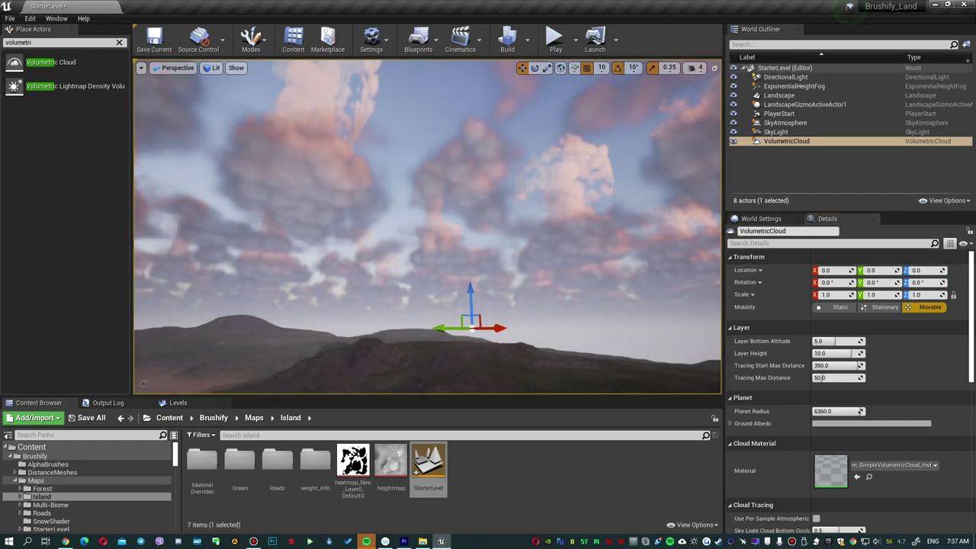
pyautogui.moveTo(490, 252); pyautogui.dragTo(490, 190)
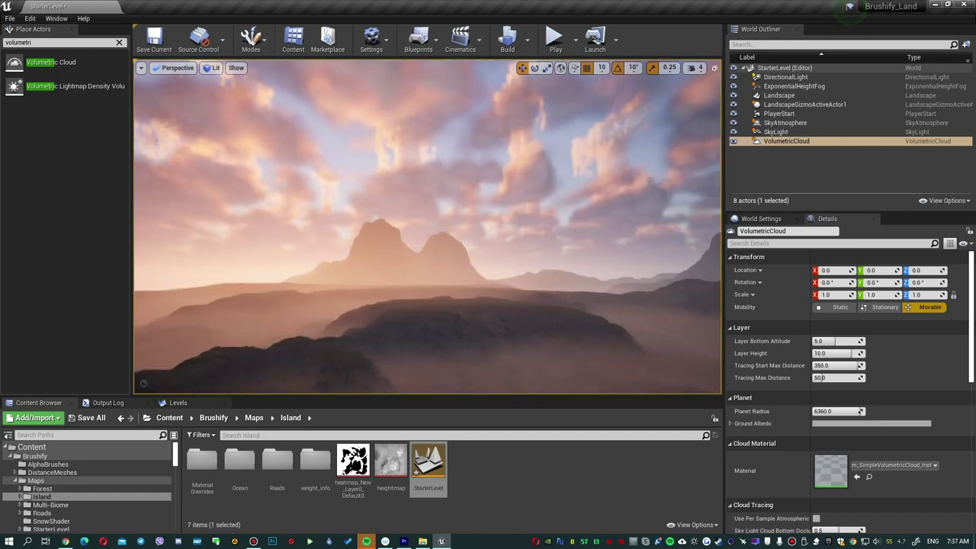
pyautogui.click(371, 38)
pyautogui.click(385, 92)
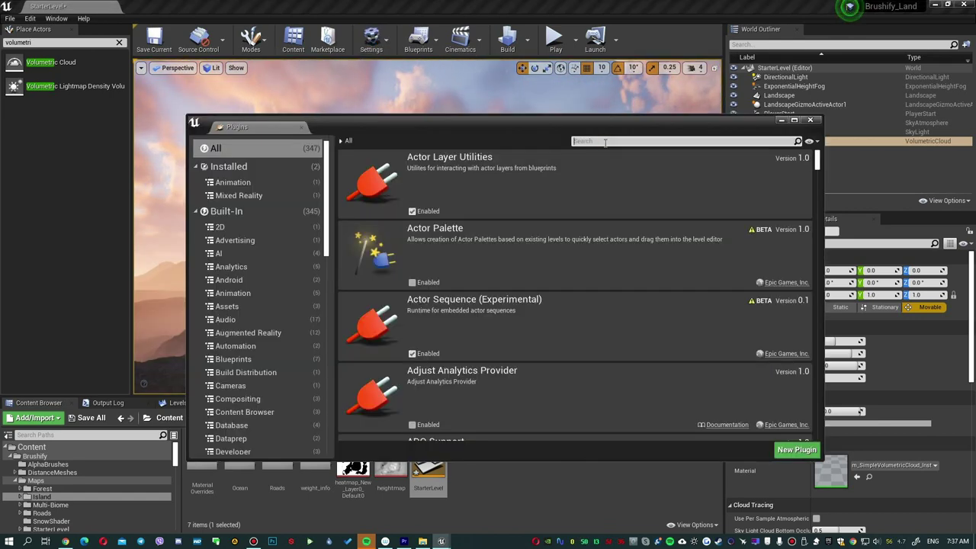
# Enable the Volumetrics, beta Landmass and Water plugins, then save the level and restart.
pyautogui.write('volume')
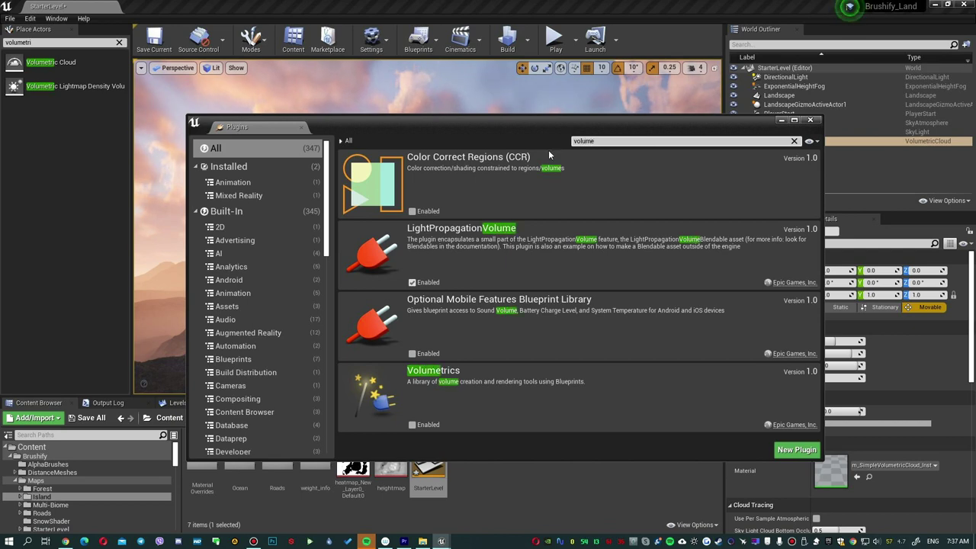
pyautogui.click(413, 424)
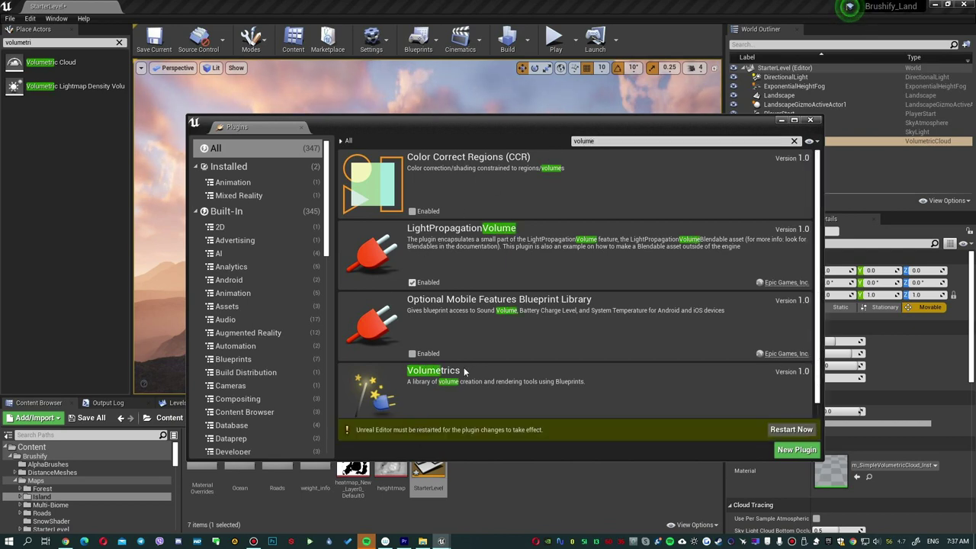
pyautogui.doubleClick(573, 141)
pyautogui.write('land')
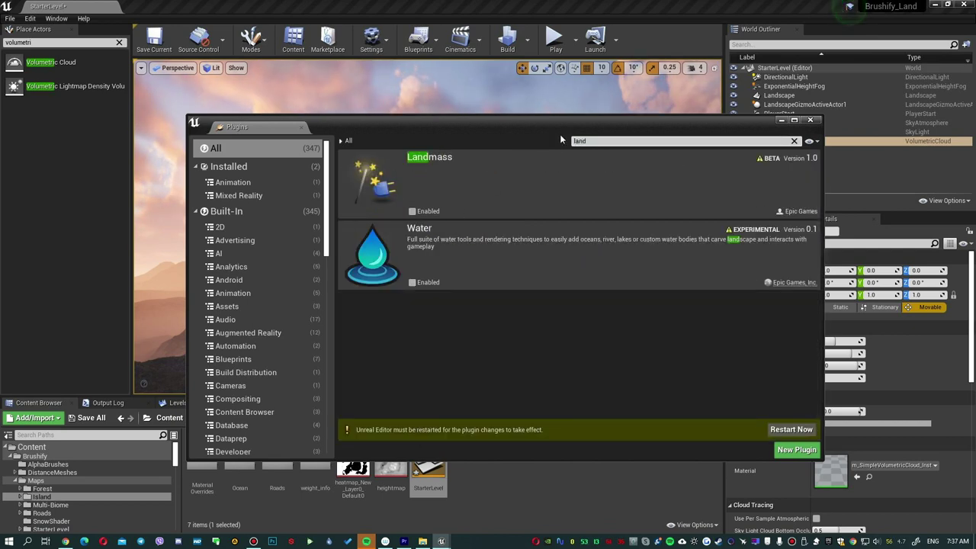
pyautogui.click(418, 213)
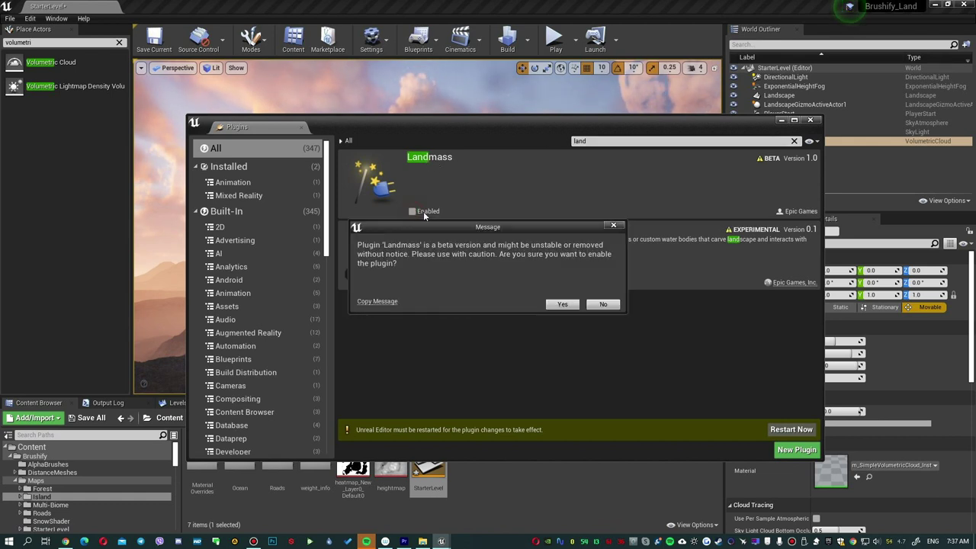
pyautogui.click(561, 304)
pyautogui.click(412, 283)
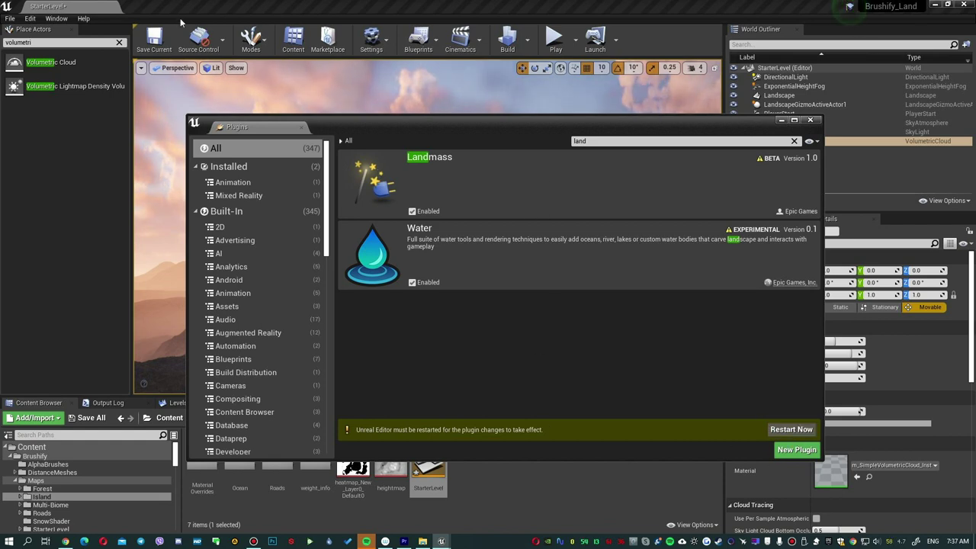
pyautogui.click(154, 38)
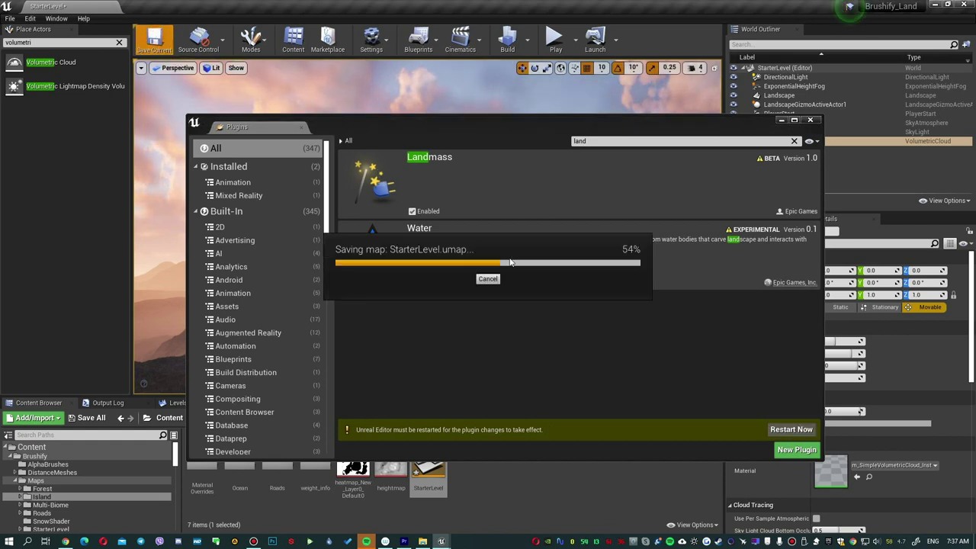
pyautogui.click(797, 432)
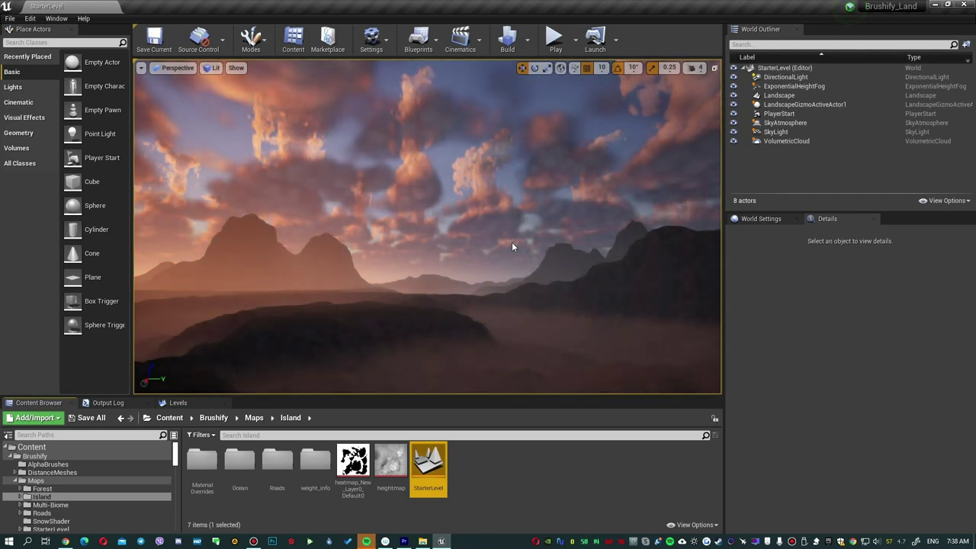
# Enable Light Shaft Occlusion and Light Shaft Bloom on the DirectionalLight with Bloom Scale 0.05.
pyautogui.click(786, 77)
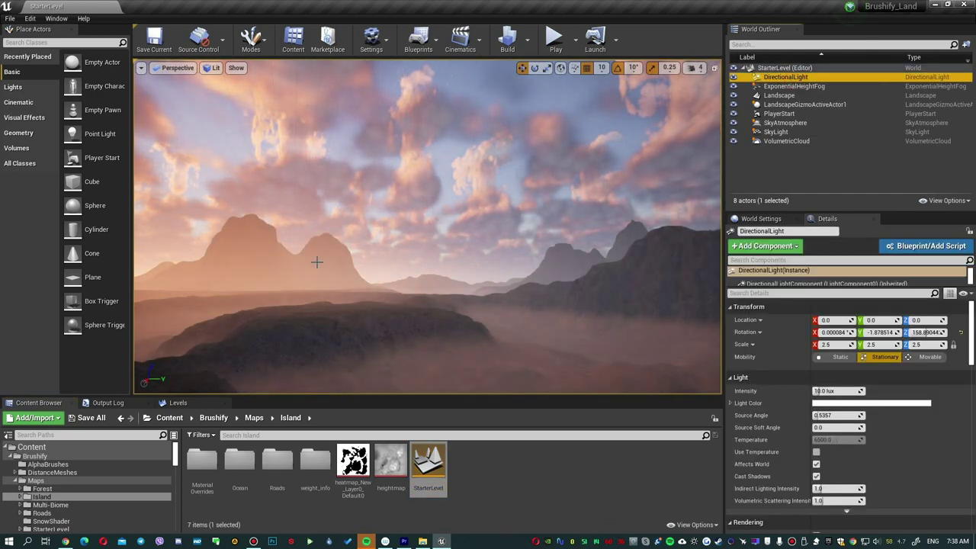
pyautogui.scroll(-10, 820, 408)
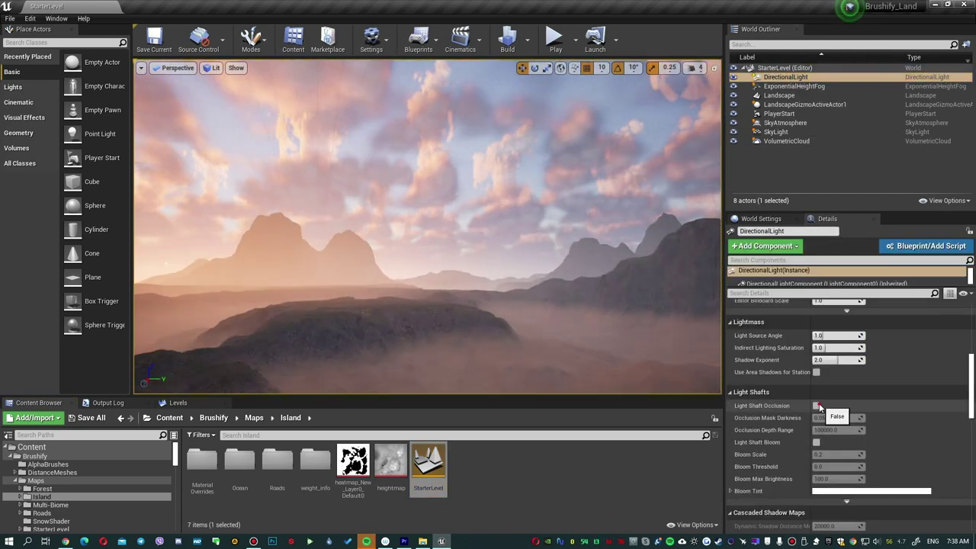
pyautogui.click(817, 406)
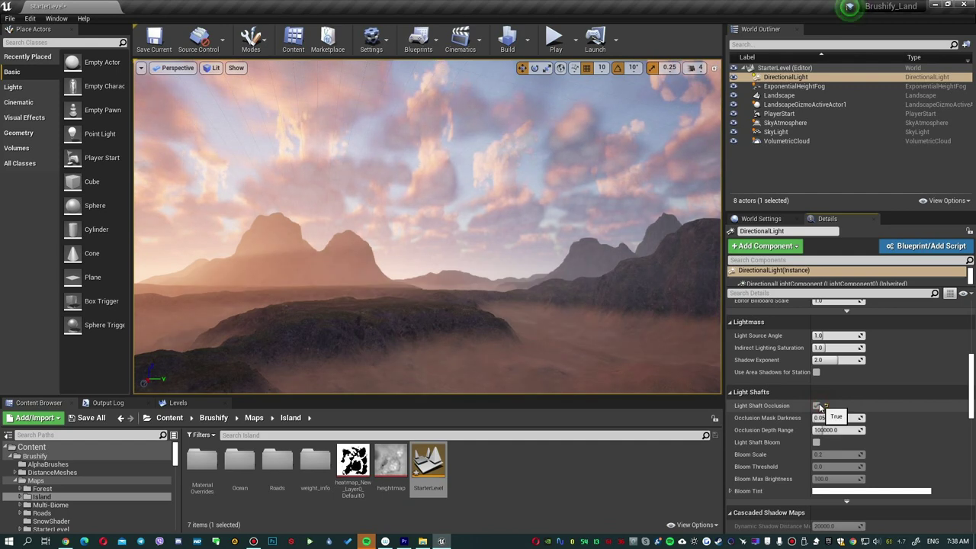
pyautogui.click(819, 444)
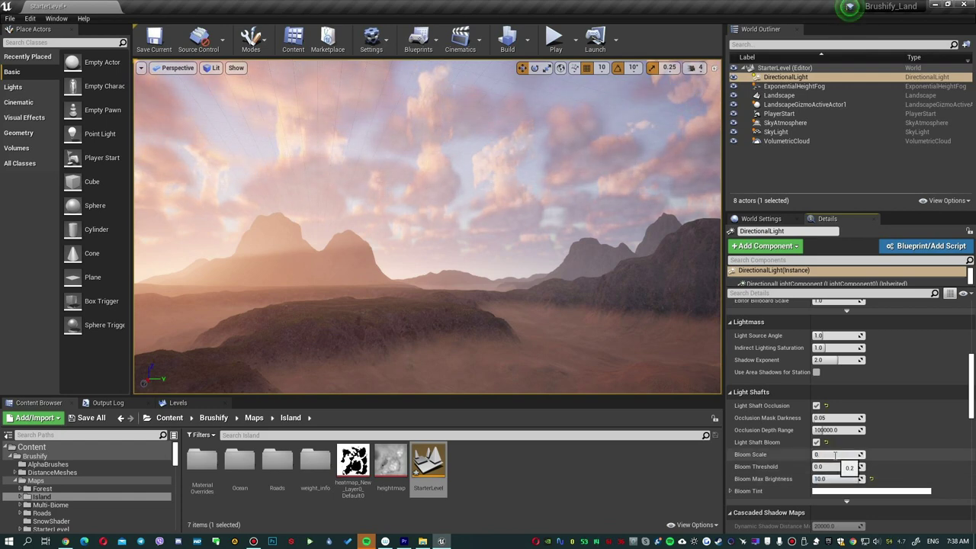
pyautogui.write('.05')
pyautogui.press('Return')
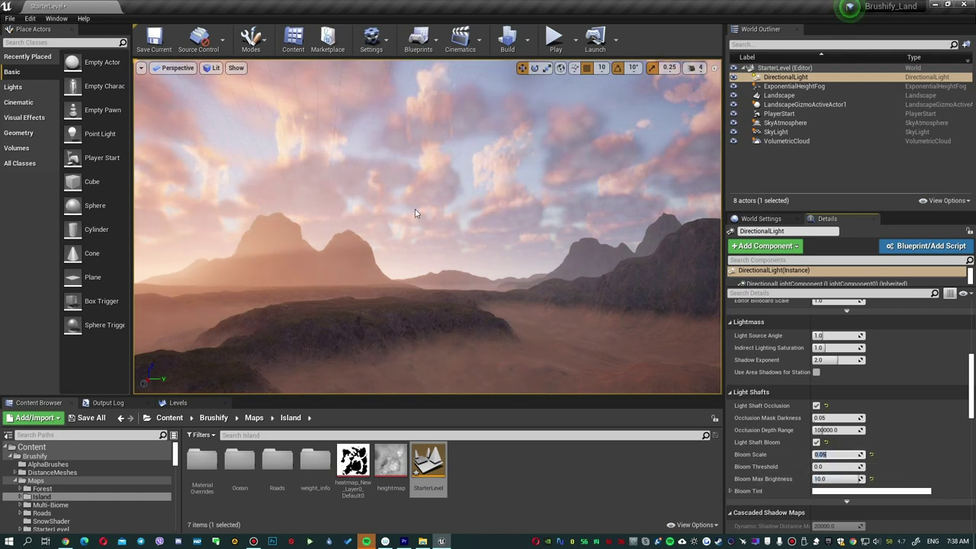
# Rotate the sun with Ctrl+L so light shafts stream through the clouds.
pyautogui.moveTo(415, 209); pyautogui.dragTo(415, 209, button='right')
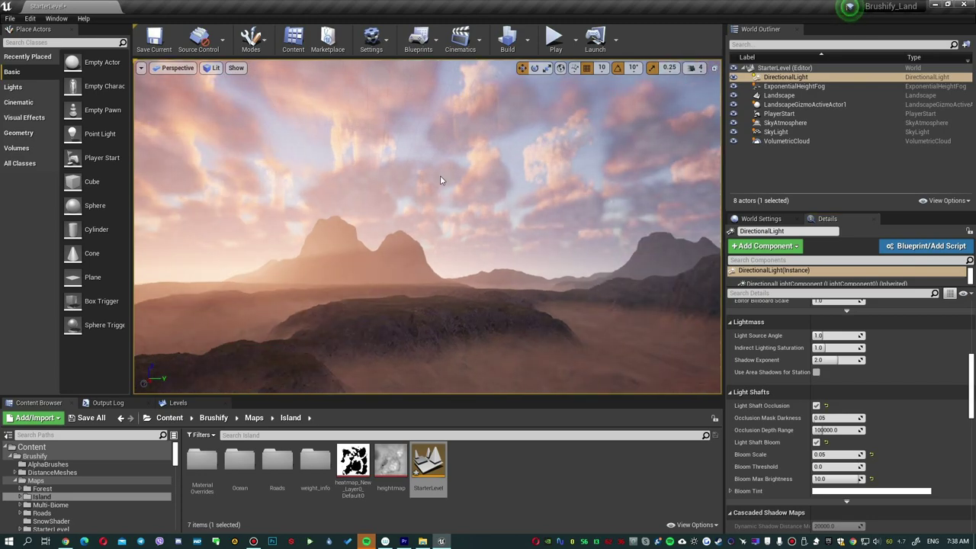
pyautogui.hotkey('ctrl', 'l')
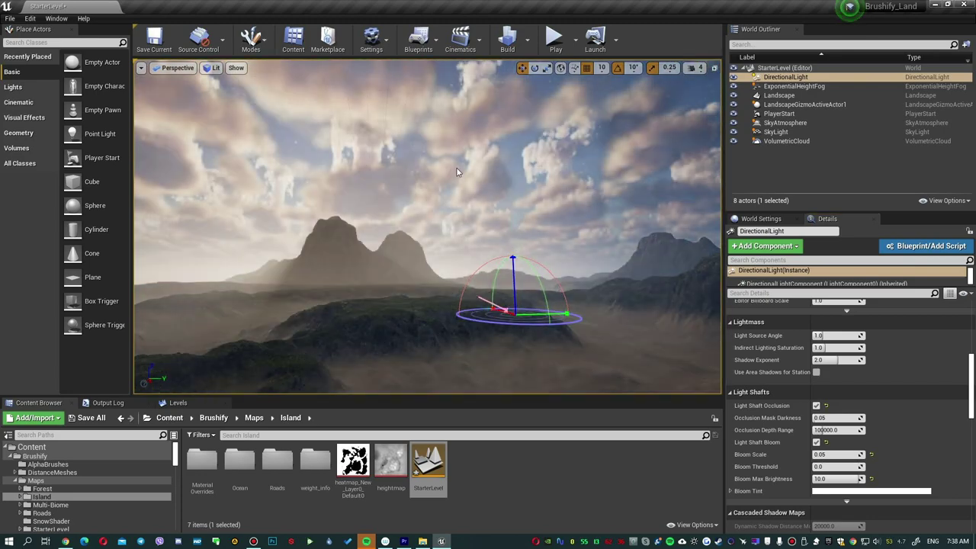
pyautogui.hotkey('ctrl', 'l')
pyautogui.hotkey('ctrl', 'l')
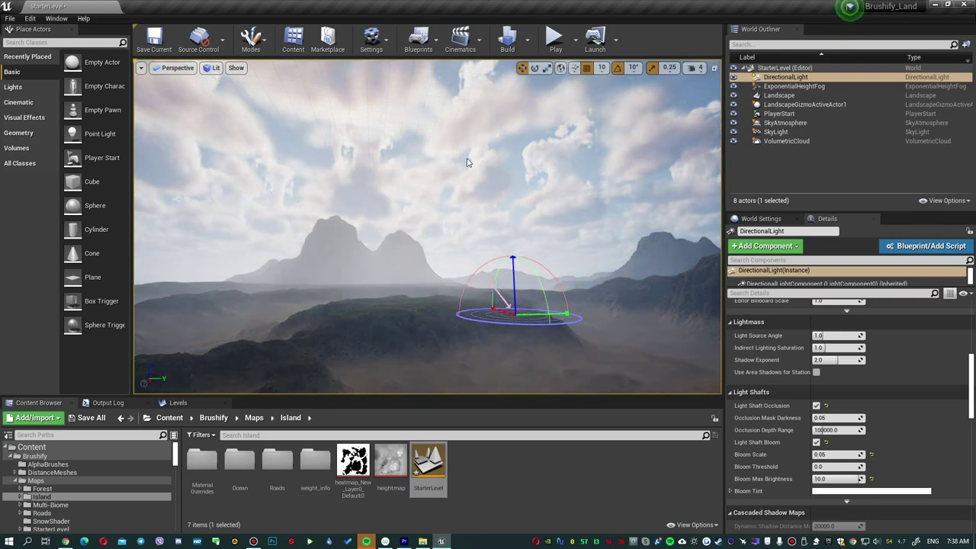
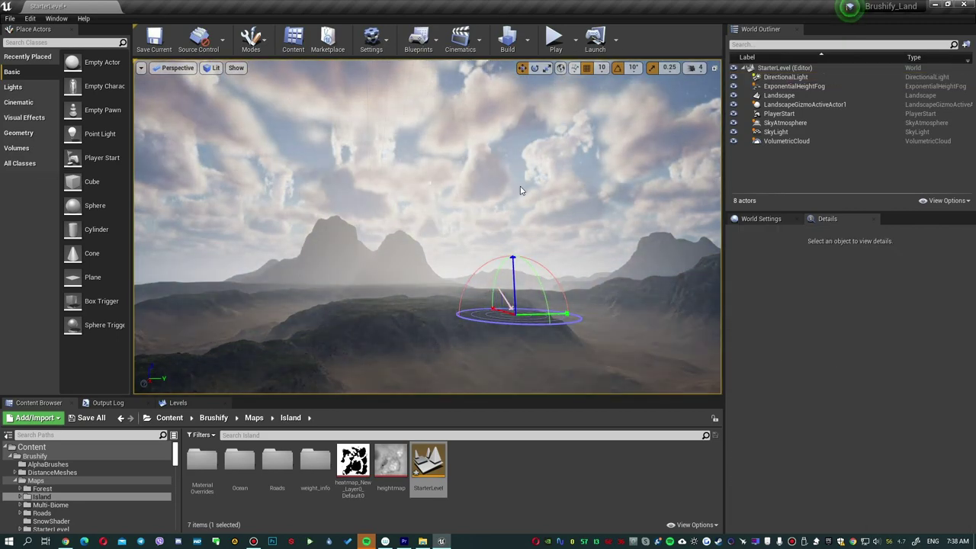
pyautogui.click(521, 191)
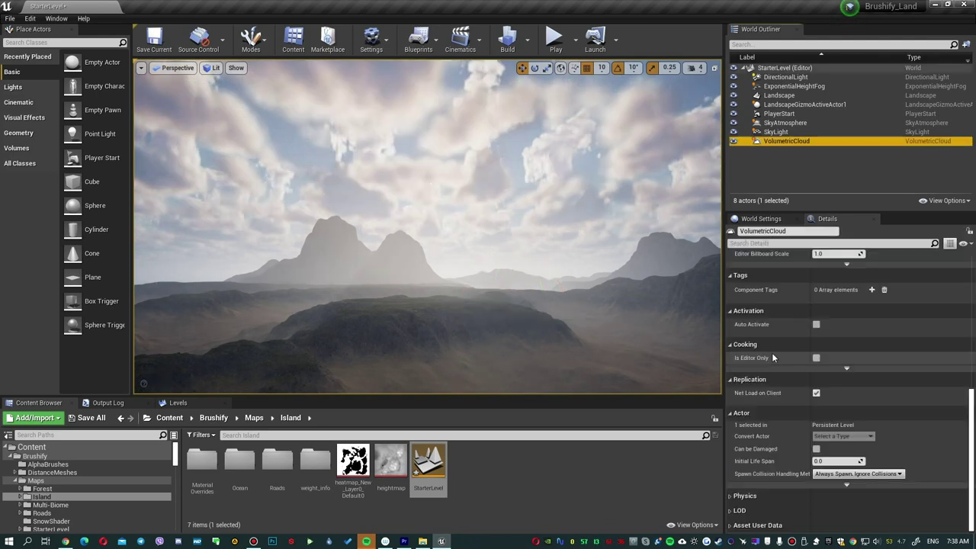
# Open the VolumetricCloud's material instance from its Cloud Material slot in Details.
pyautogui.scroll(-5, 772, 353)
pyautogui.scroll(-5, 786, 367)
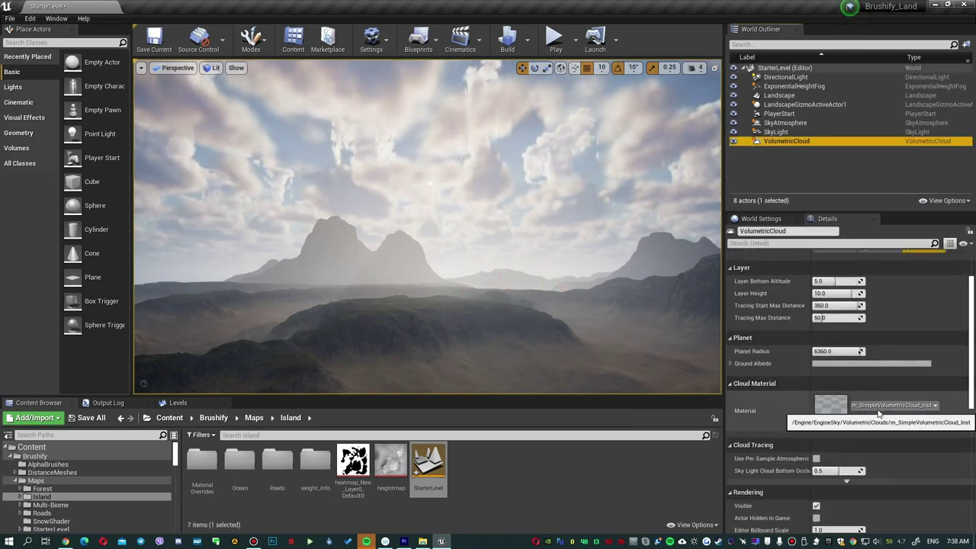
pyautogui.doubleClick(831, 409)
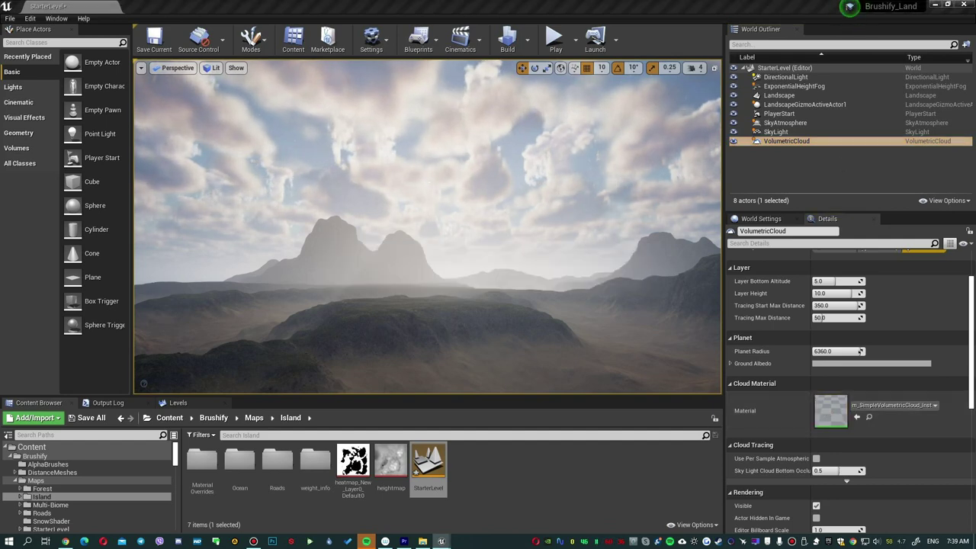
# Dock the material instance editor beside the viewport and resize it to fit.
pyautogui.moveTo(822, 61); pyautogui.dragTo(507, 63)
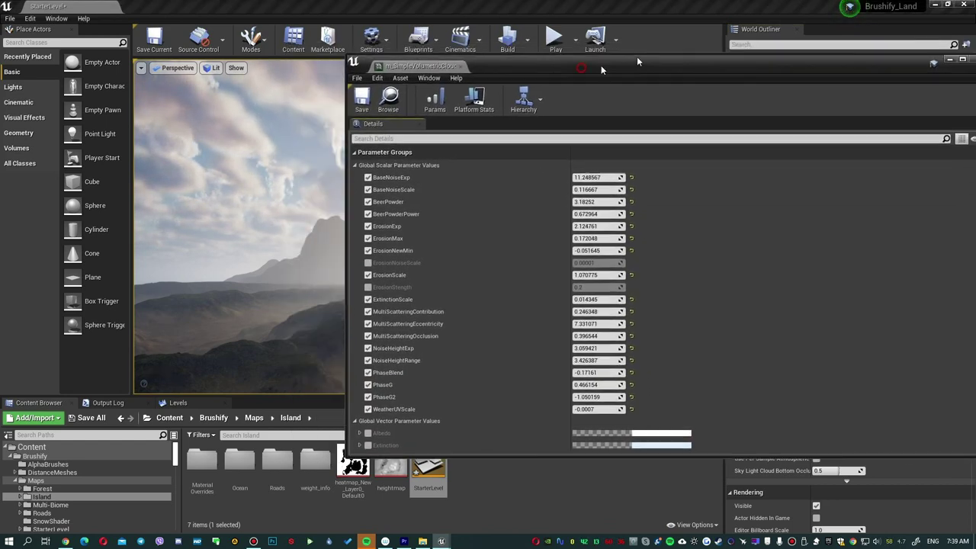
pyautogui.moveTo(601, 70); pyautogui.dragTo(484, 69)
pyautogui.moveTo(866, 184); pyautogui.dragTo(472, 182)
pyautogui.moveTo(393, 76); pyautogui.dragTo(823, 72)
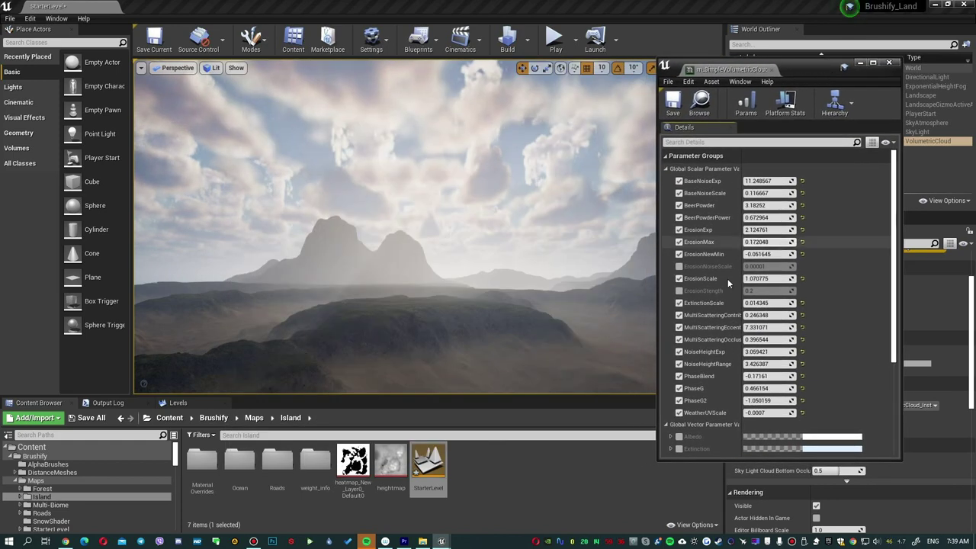
pyautogui.scroll(-4, 724, 290)
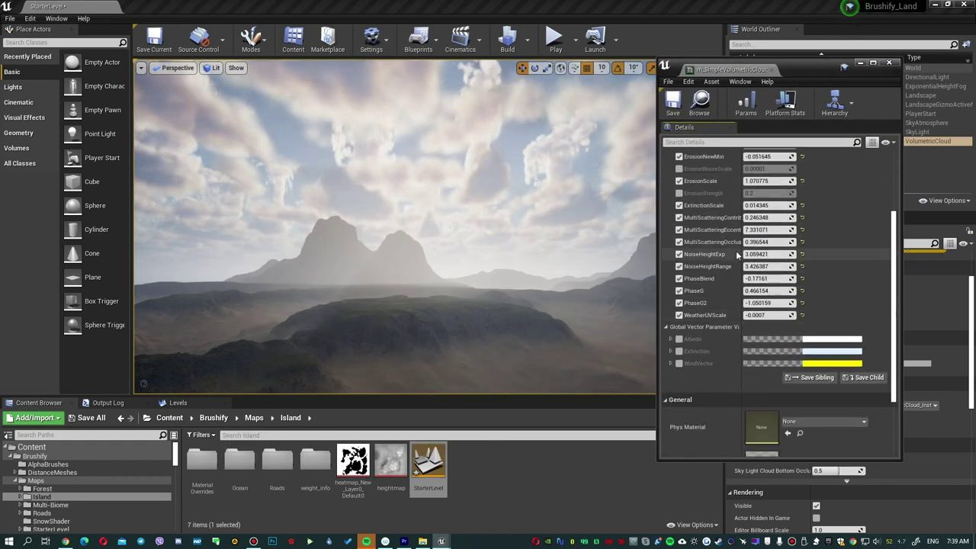
pyautogui.scroll(5, 737, 286)
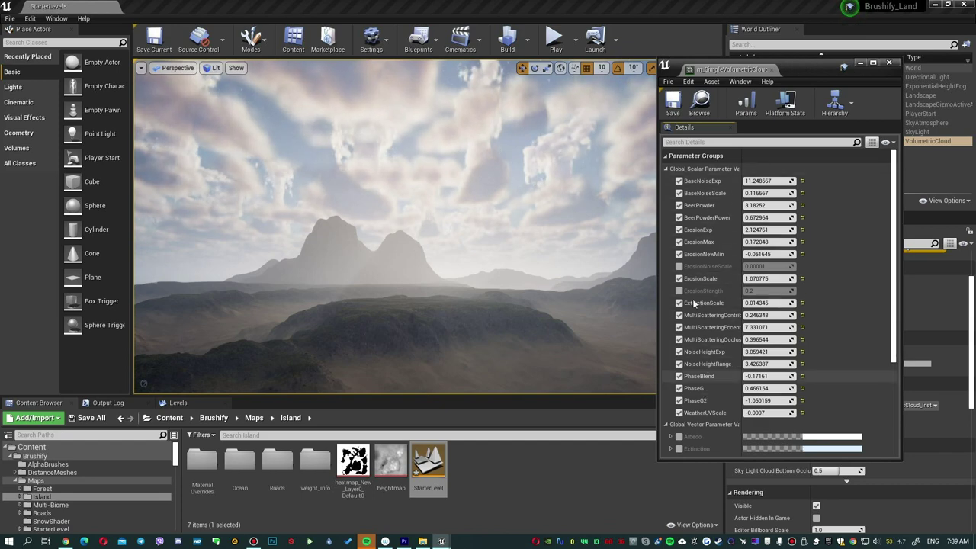
# Adjust BaseNoiseExp and BeerPowerPower, set ErosionMax to 0.153 and ExtinctionScale to 0.023869.
pyautogui.moveTo(749, 181)
pyautogui.mouseDown()
pyautogui.moveTo(771, 181)
pyautogui.moveTo(732, 193)
pyautogui.moveTo(766, 205)
pyautogui.mouseUp()
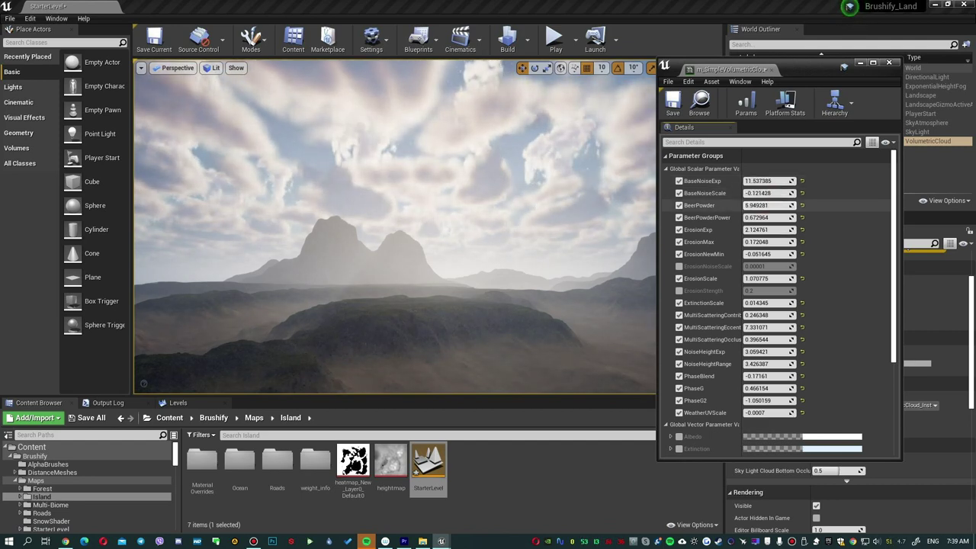
pyautogui.click(680, 193)
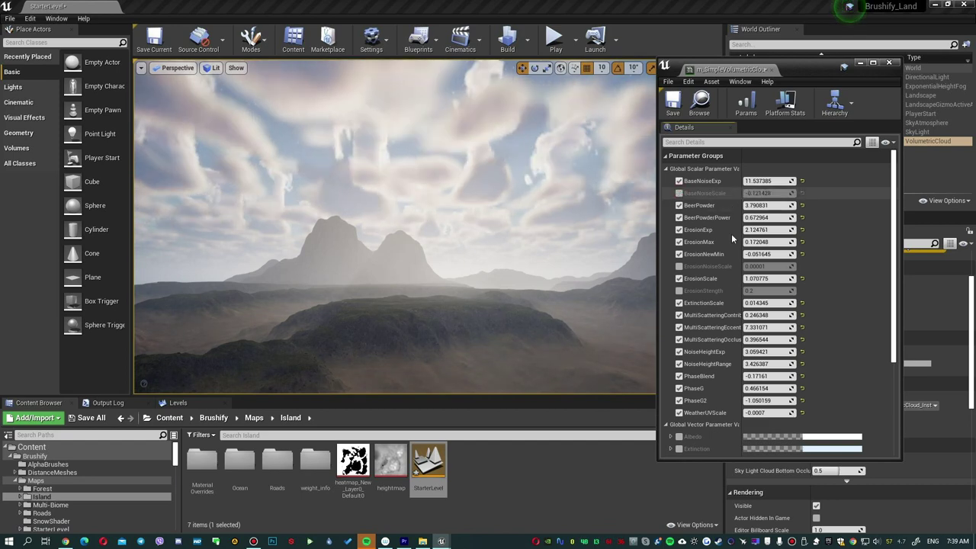
pyautogui.click(679, 193)
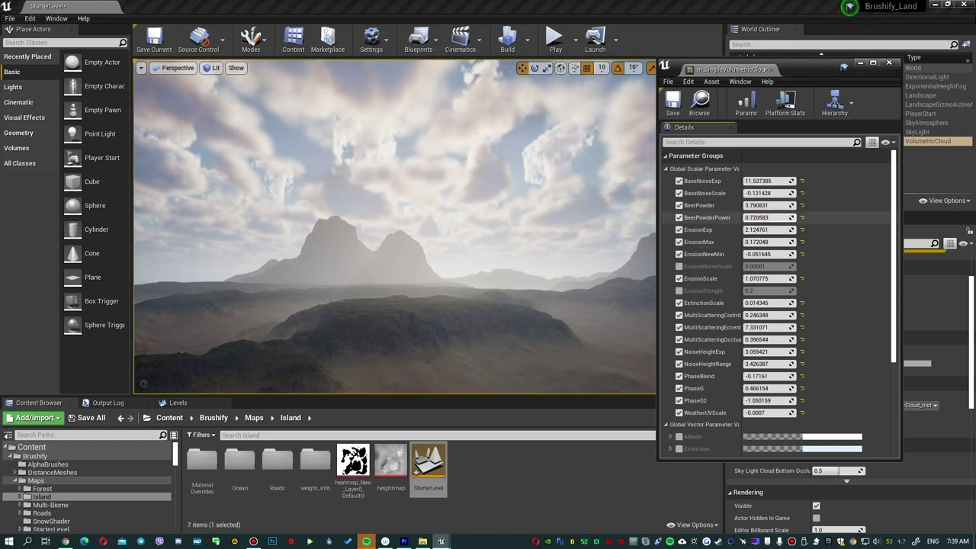
pyautogui.moveTo(767, 218); pyautogui.dragTo(778, 217)
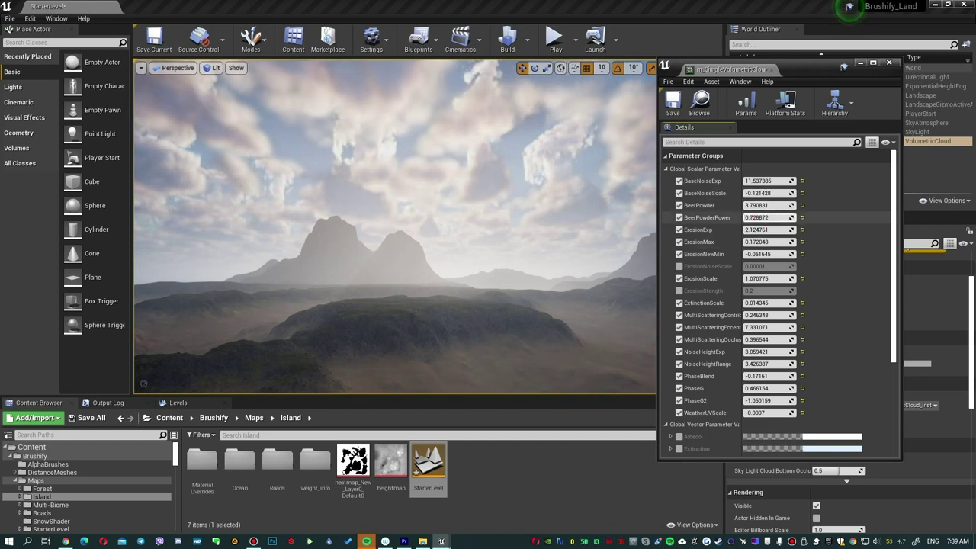
pyautogui.click(766, 230)
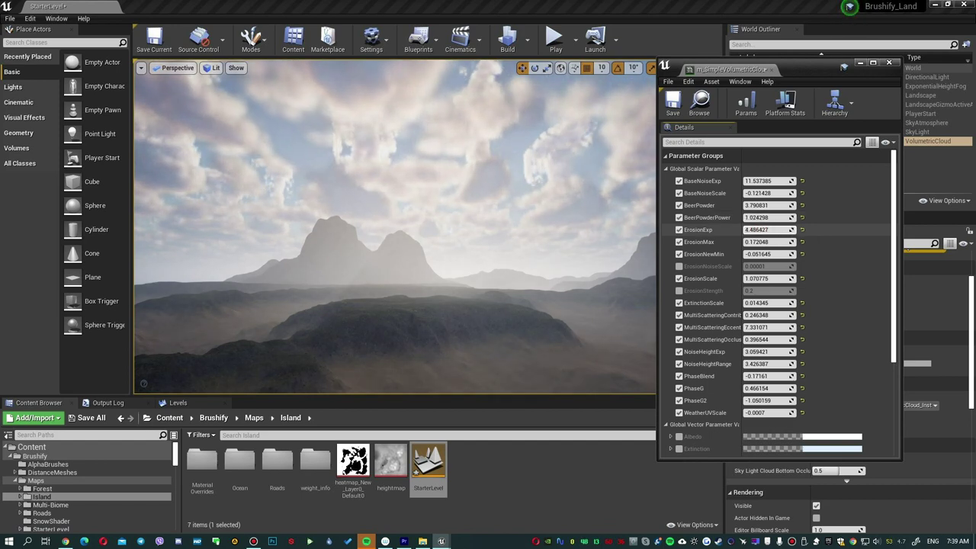
pyautogui.moveTo(752, 242)
pyautogui.mouseDown()
pyautogui.moveTo(732, 242)
pyautogui.moveTo(762, 242)
pyautogui.moveTo(748, 254)
pyautogui.mouseUp()
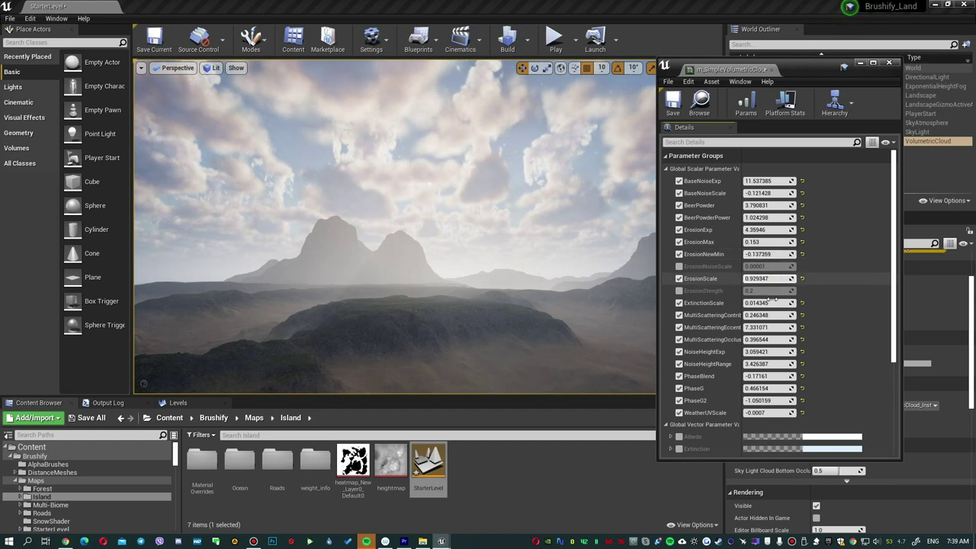
pyautogui.moveTo(772, 303)
pyautogui.mouseDown()
pyautogui.moveTo(751, 303)
pyautogui.moveTo(774, 327)
pyautogui.moveTo(772, 315)
pyautogui.mouseUp()
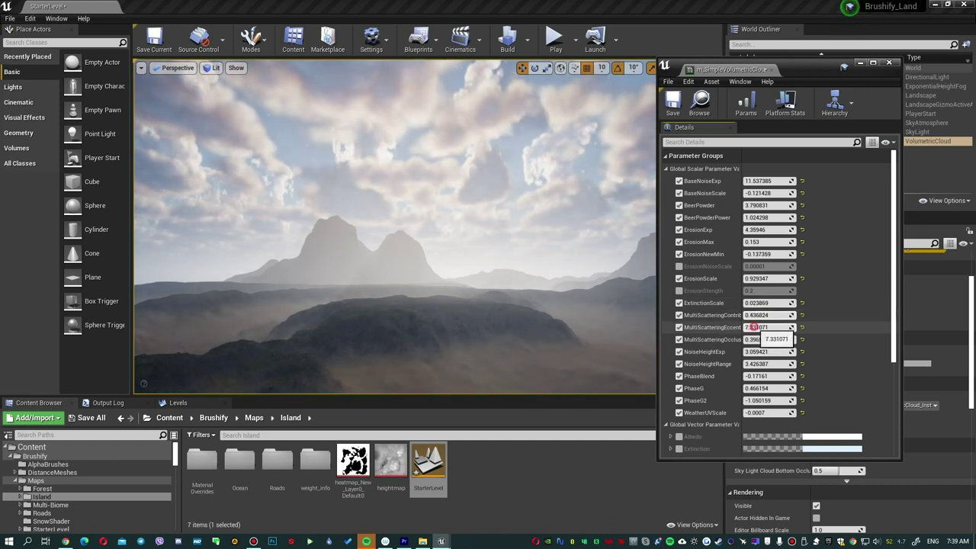
# Raise multiple-scattering occlusion, set PhaseG to 0.821676, and increase WeatherUVScale.
pyautogui.moveTo(757, 339)
pyautogui.mouseDown()
pyautogui.moveTo(772, 340)
pyautogui.moveTo(765, 351)
pyautogui.moveTo(785, 364)
pyautogui.moveTo(751, 376)
pyautogui.moveTo(772, 389)
pyautogui.mouseUp()
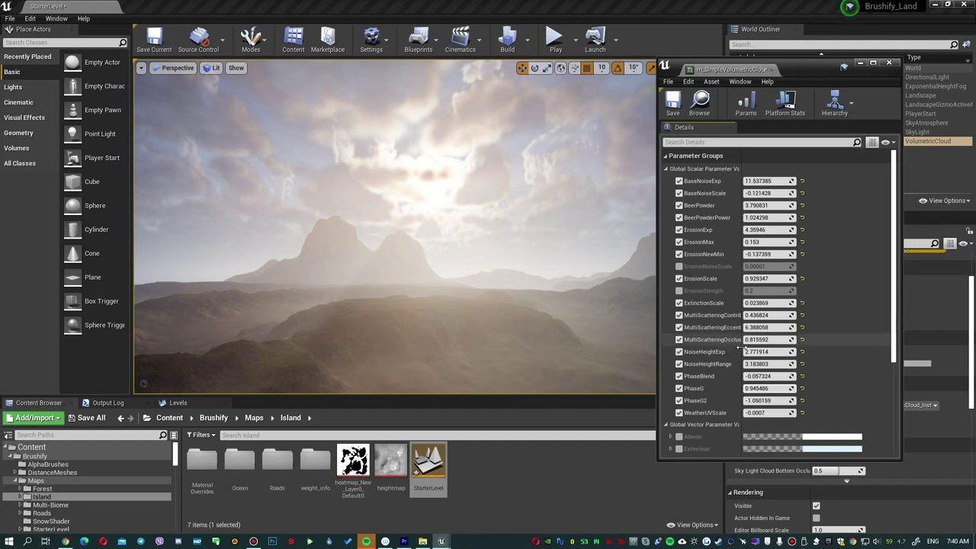
pyautogui.moveTo(763, 388); pyautogui.dragTo(755, 389)
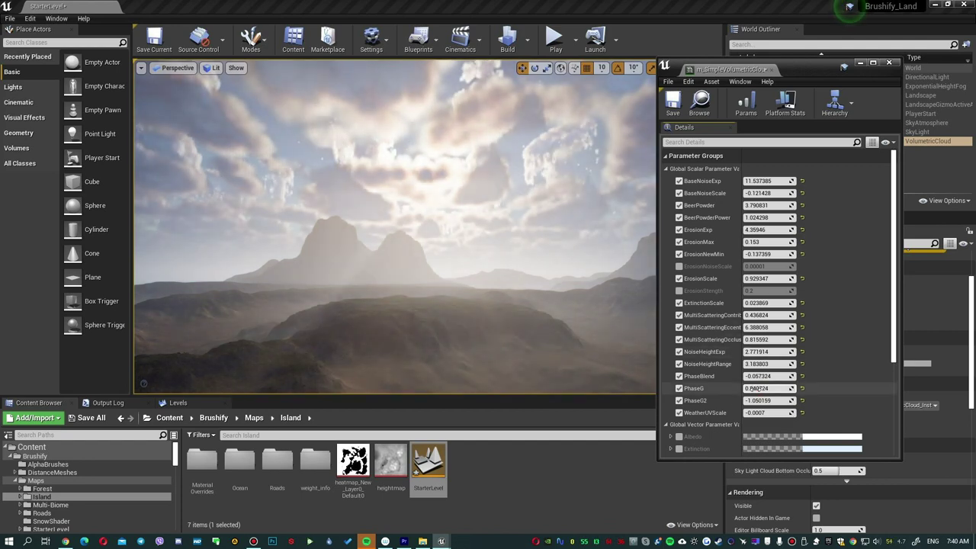
pyautogui.click(679, 388)
pyautogui.click(679, 388)
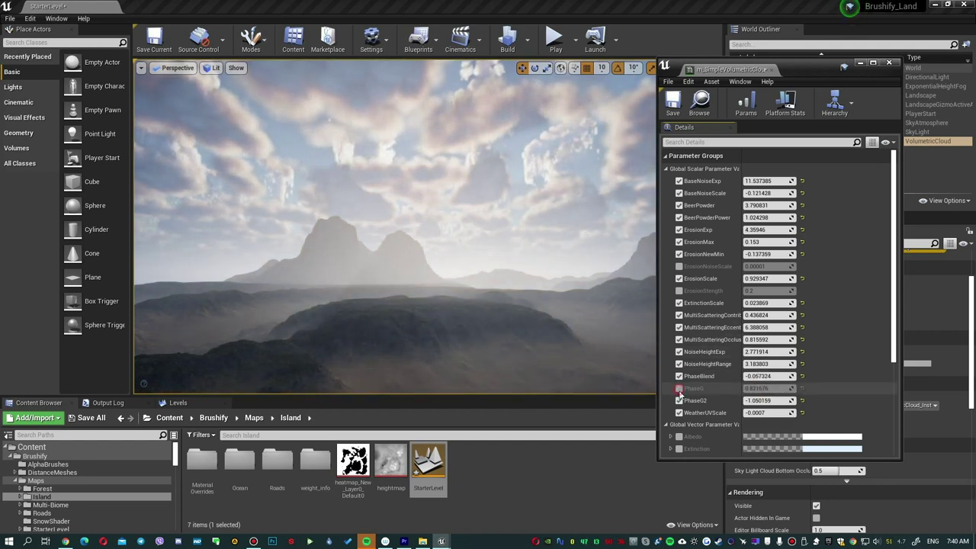
pyautogui.moveTo(767, 413)
pyautogui.mouseDown()
pyautogui.moveTo(778, 413)
pyautogui.moveTo(759, 413)
pyautogui.mouseUp()
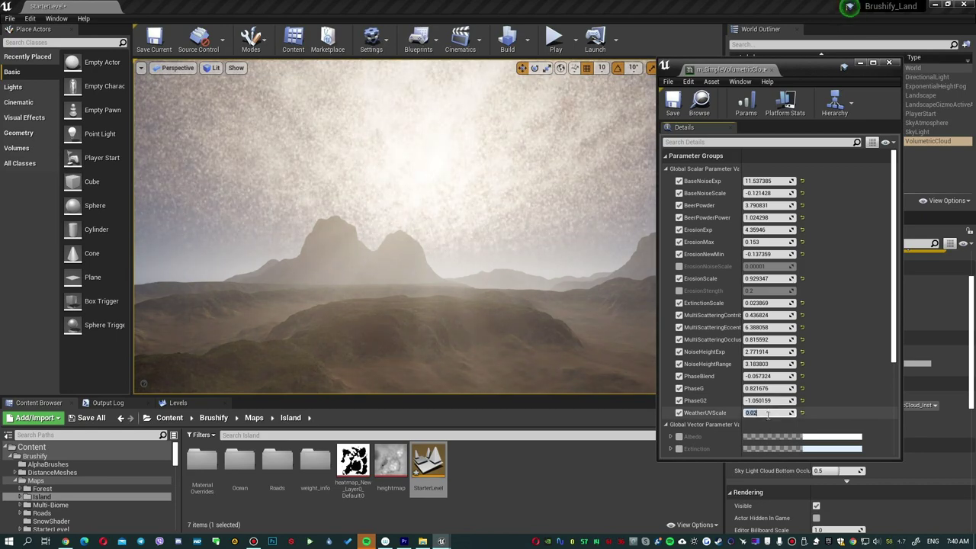
# Try WeatherUVScale values 0.0002, 0.0001 and 0.0005, then settle on 0.0007.
pyautogui.write('3')
pyautogui.press('Return')
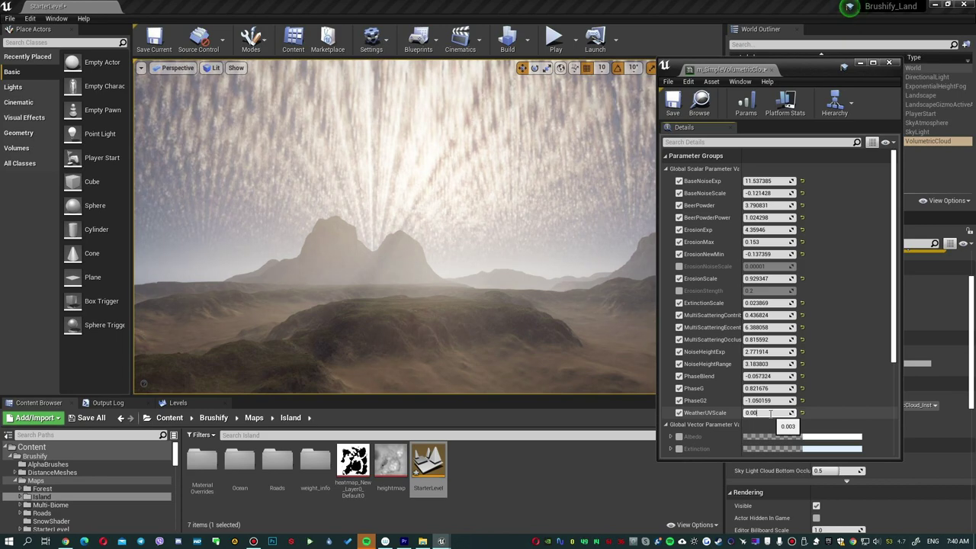
pyautogui.write('04')
pyautogui.press('Return')
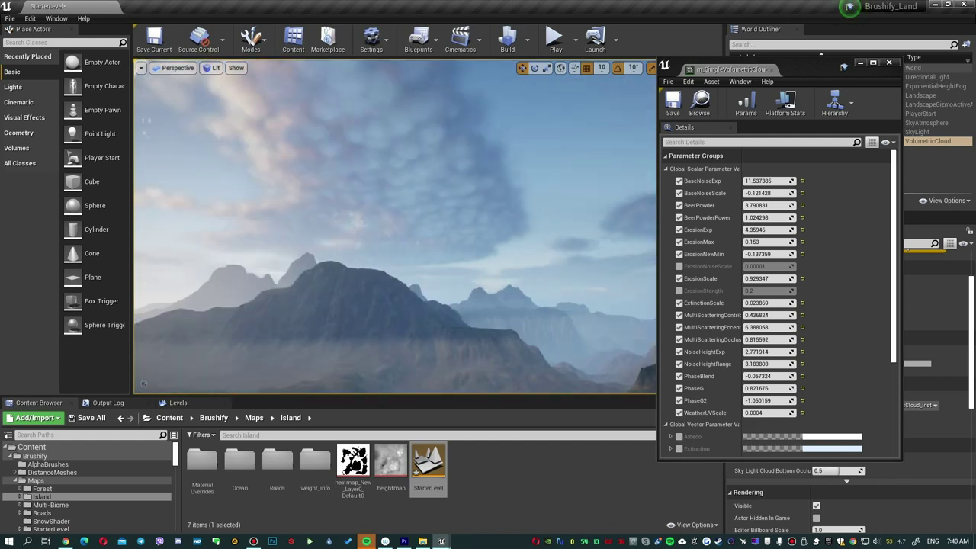
pyautogui.click(774, 413)
pyautogui.write('0.00003')
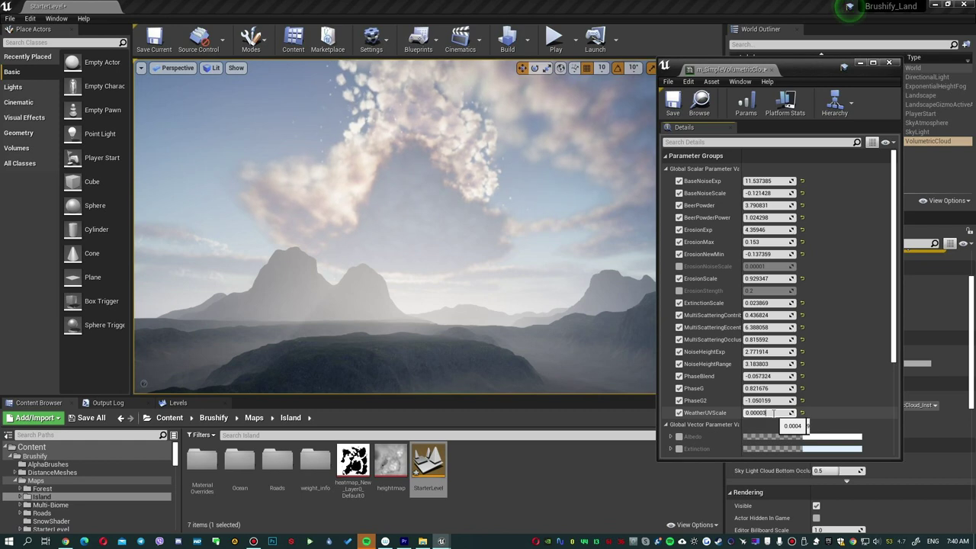
pyautogui.press('Return')
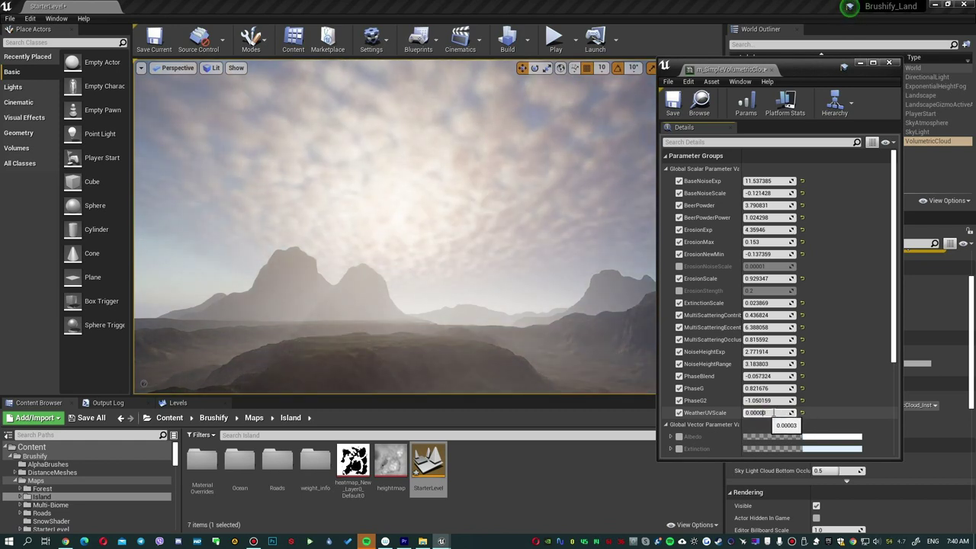
pyautogui.write('0.0002')
pyautogui.press('Return')
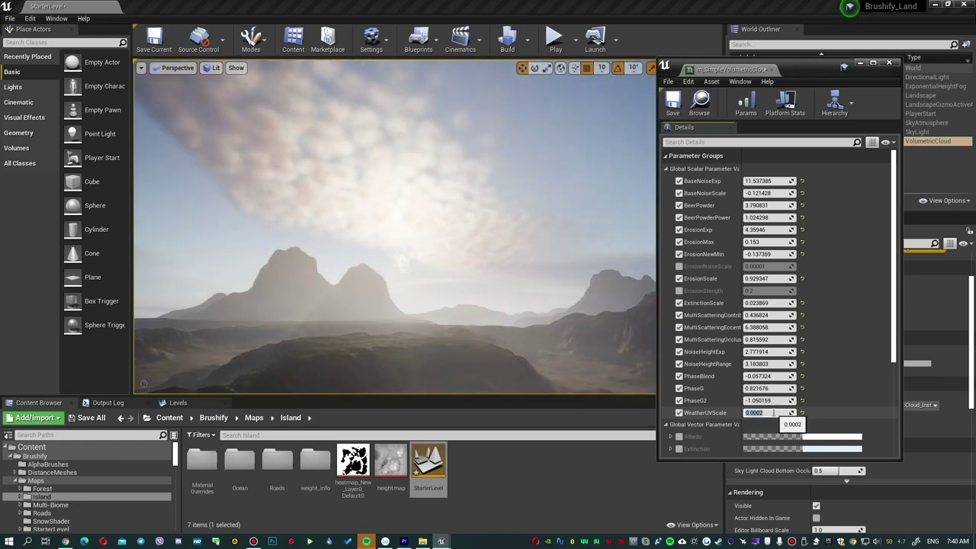
pyautogui.write('0.0001')
pyautogui.press('Return')
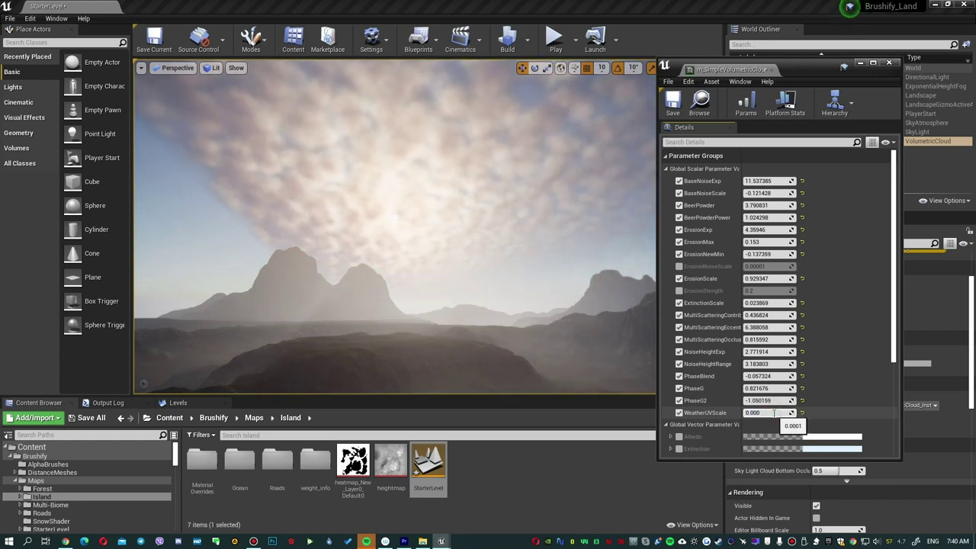
pyautogui.press('Return')
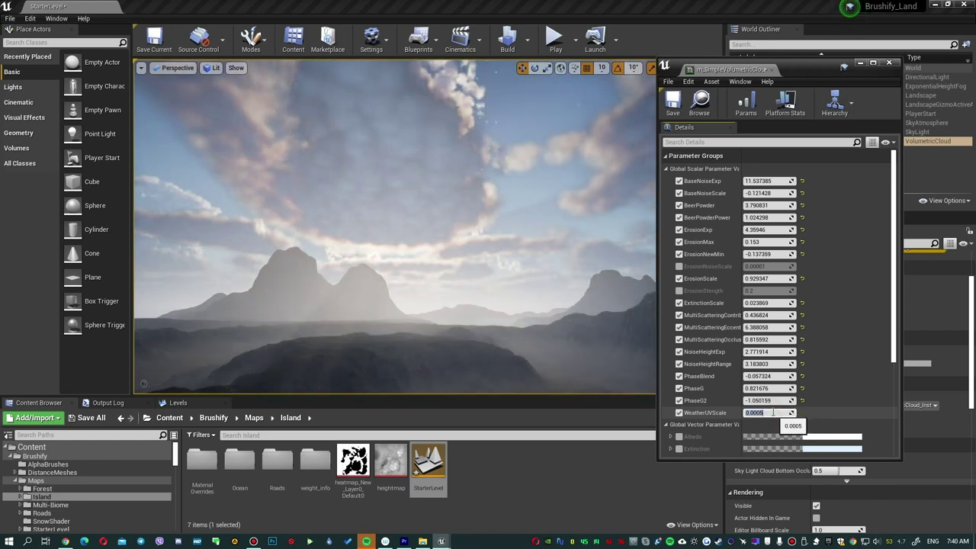
pyautogui.write('7')
pyautogui.press('Return')
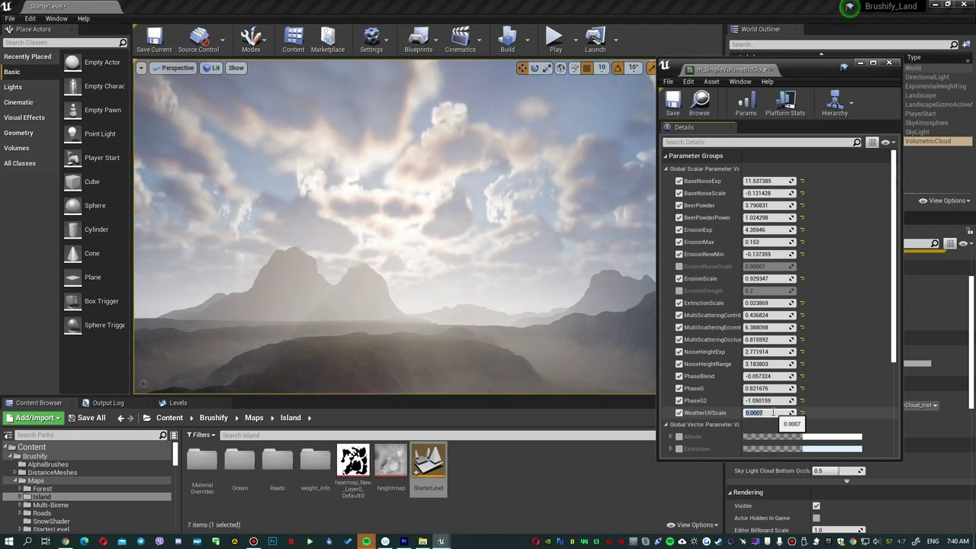
# Fly the camera up and swing the sun nearly overhead with Ctrl+L for daylight.
pyautogui.moveTo(315, 308)
pyautogui.mouseDown()
pyautogui.moveTo(316, 260)
pyautogui.moveTo(449, 234)
pyautogui.mouseUp()
pyautogui.hotkey('ctrl', 'l')
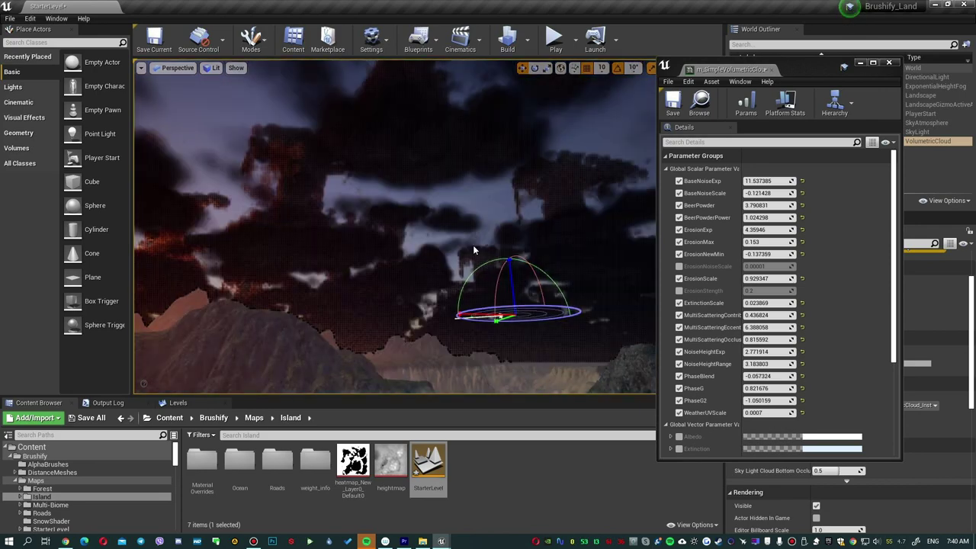
pyautogui.hotkey('ctrl', 'l')
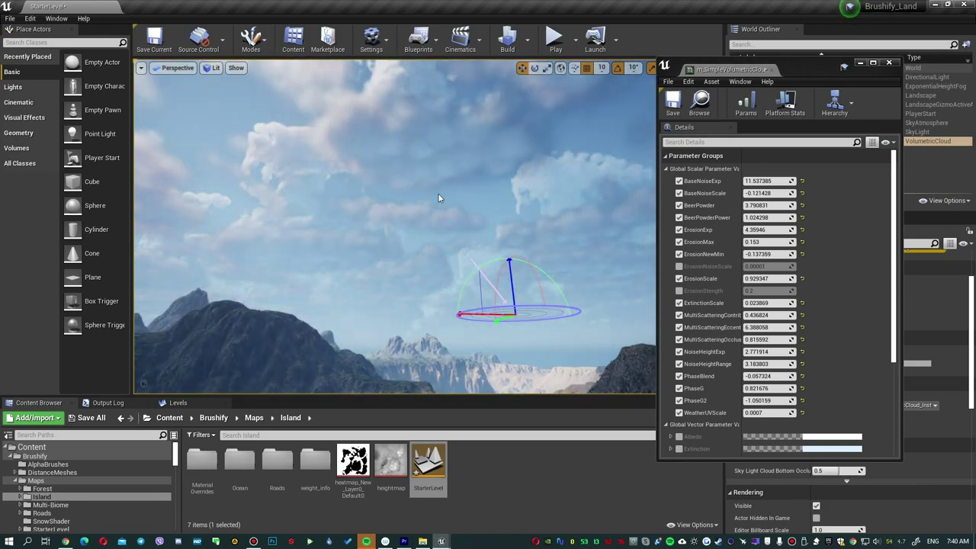
pyautogui.hotkey('ctrl', 'l')
pyautogui.hotkey('ctrl', 'l')
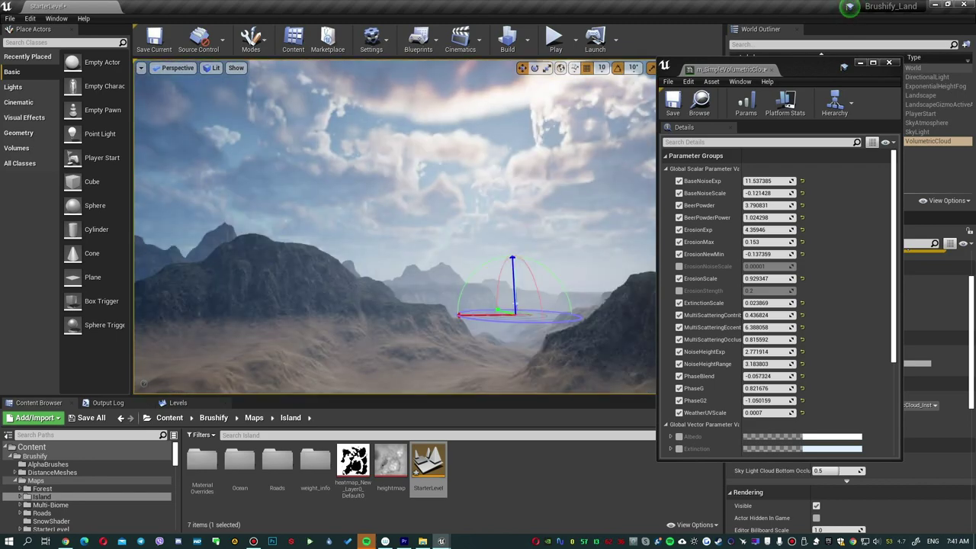
# Search Place Actors for 'water' and drop a Water Body Custom into the valley.
pyautogui.click(68, 41)
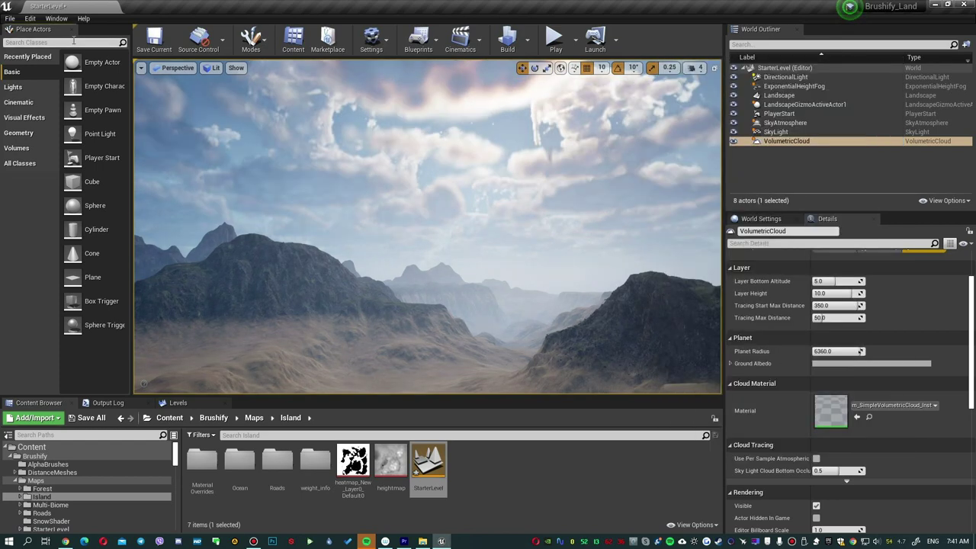
pyautogui.write('water')
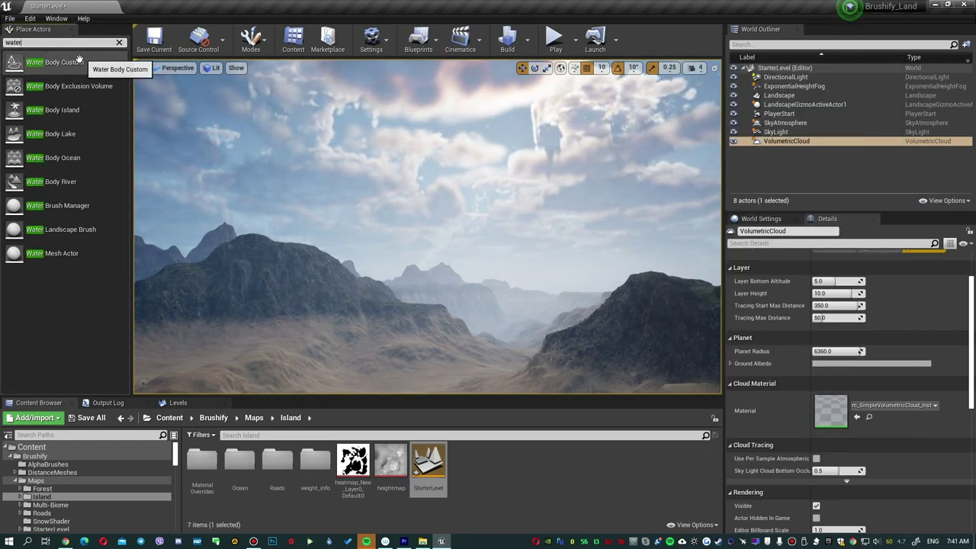
pyautogui.moveTo(80, 61); pyautogui.dragTo(409, 359)
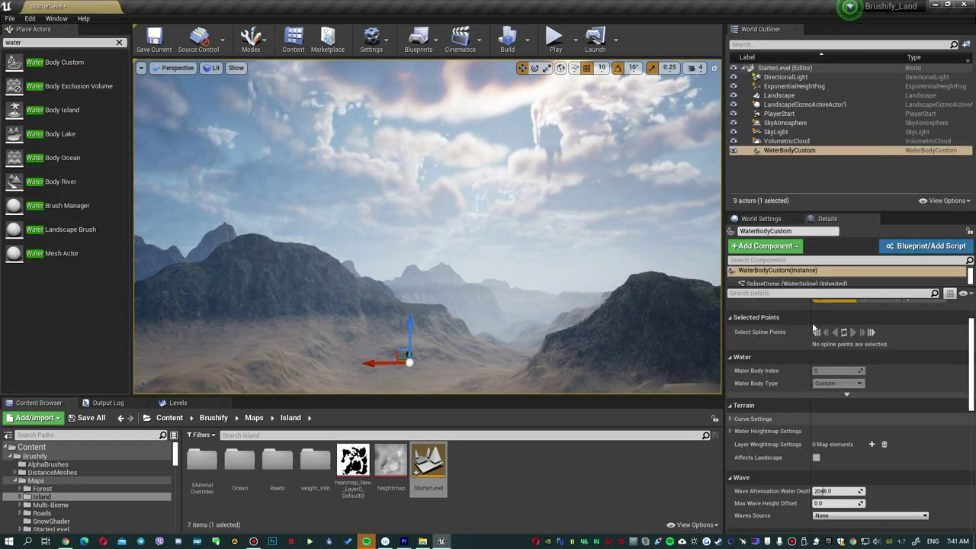
# Scale the water body to 1000 and raise it to Z -3350 to flood the valleys.
pyautogui.scroll(2, 820, 334)
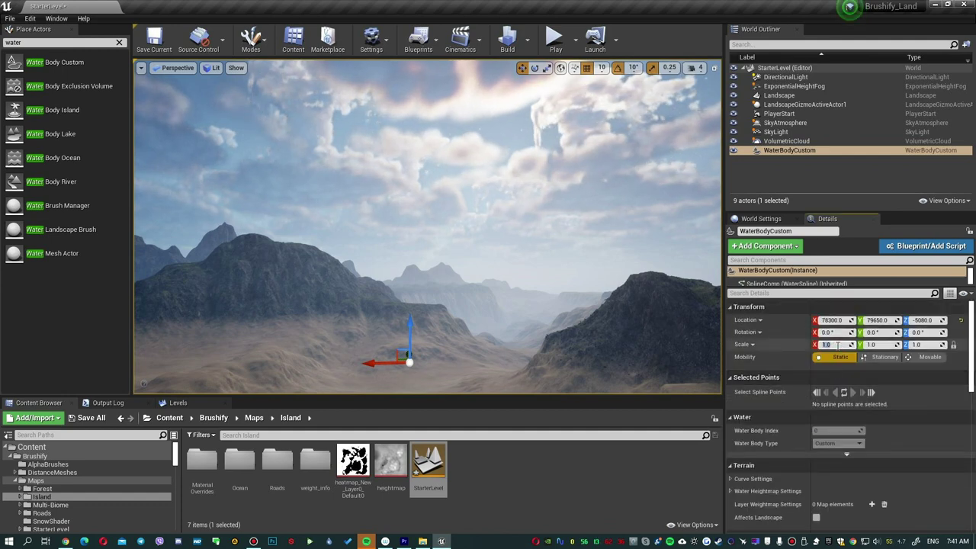
pyautogui.write('1000')
pyautogui.press('Return')
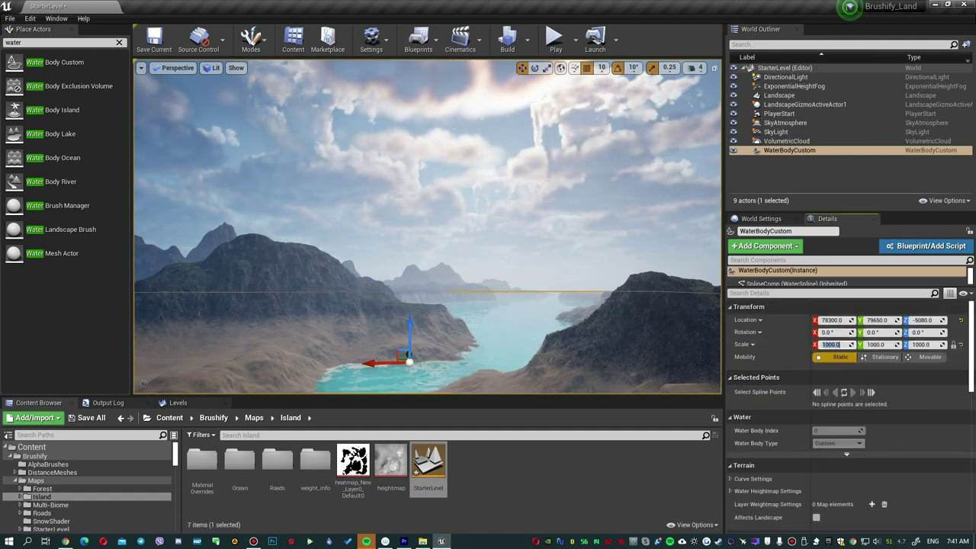
pyautogui.moveTo(410, 325); pyautogui.dragTo(406, 294)
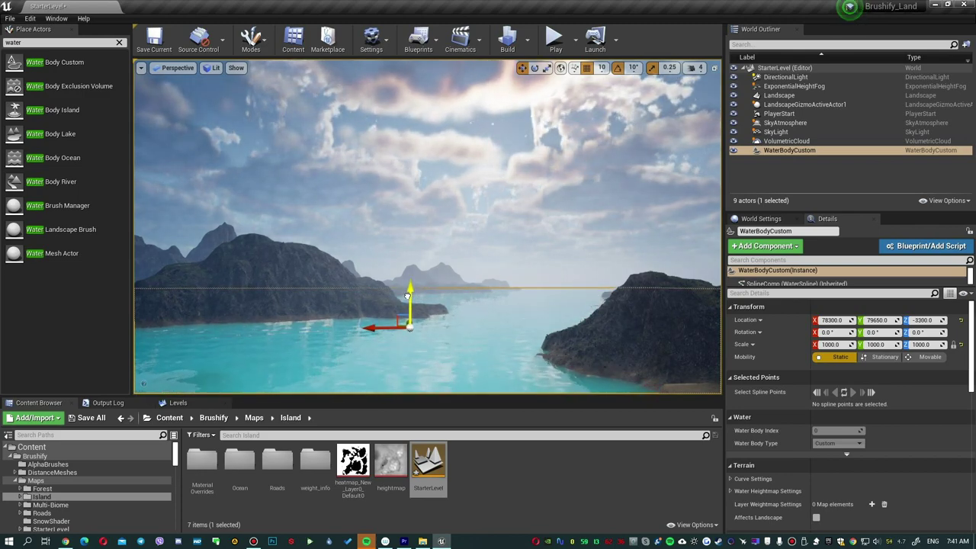
pyautogui.click(559, 227)
pyautogui.moveTo(559, 228); pyautogui.dragTo(579, 237, button='right')
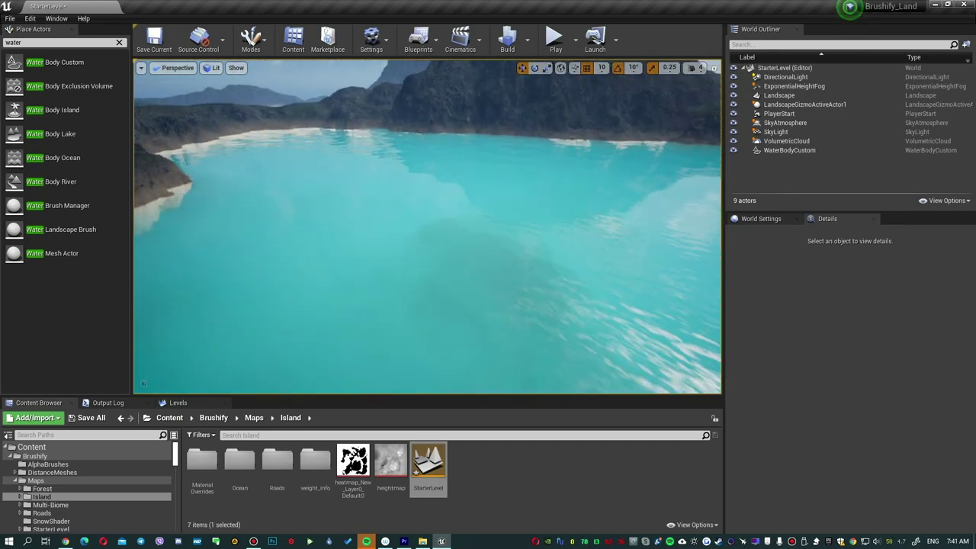
pyautogui.moveTo(329, 240); pyautogui.dragTo(329, 239, button='right')
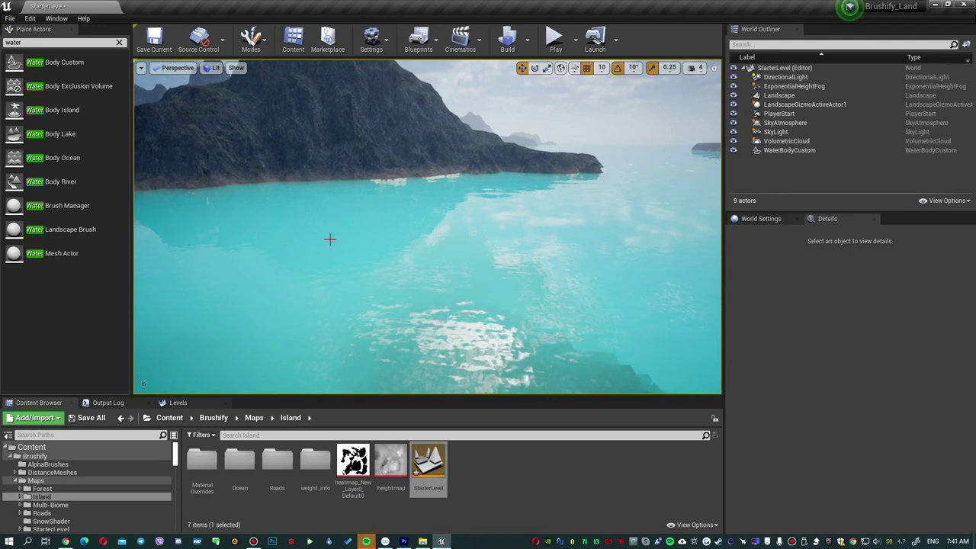
pyautogui.click(793, 151)
pyautogui.scroll(-3, 802, 366)
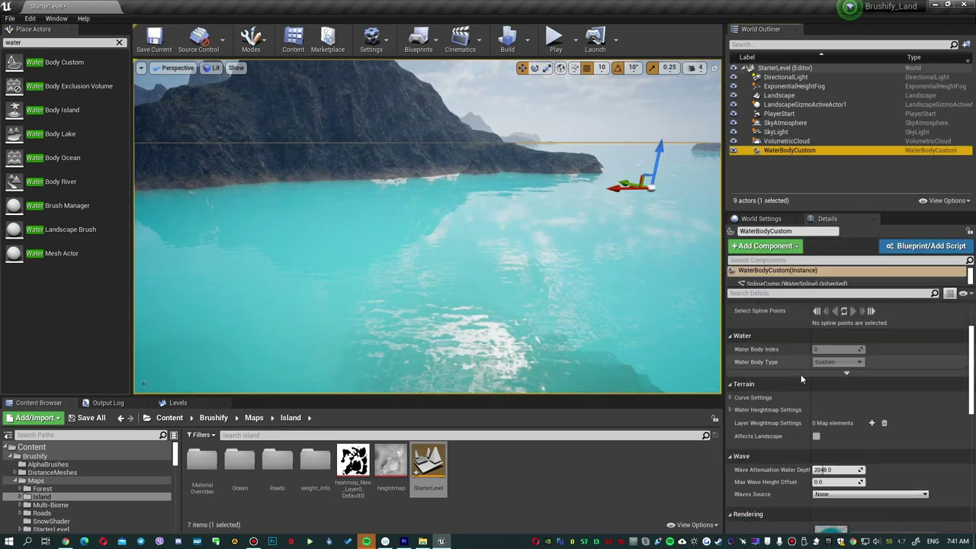
pyautogui.scroll(-3, 801, 375)
pyautogui.scroll(-3, 802, 379)
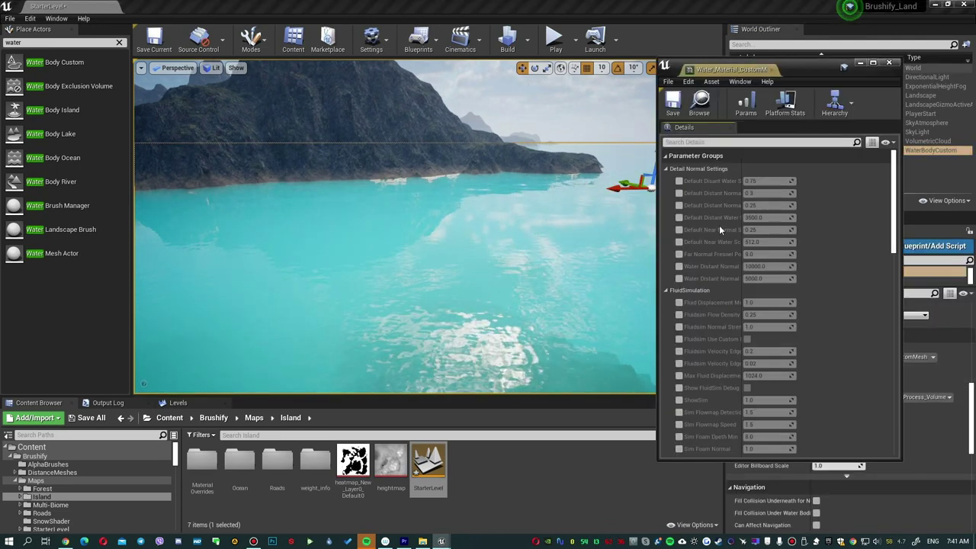
pyautogui.scroll(-3, 725, 244)
pyautogui.scroll(-3, 726, 264)
pyautogui.scroll(-3, 723, 271)
pyautogui.scroll(-3, 719, 276)
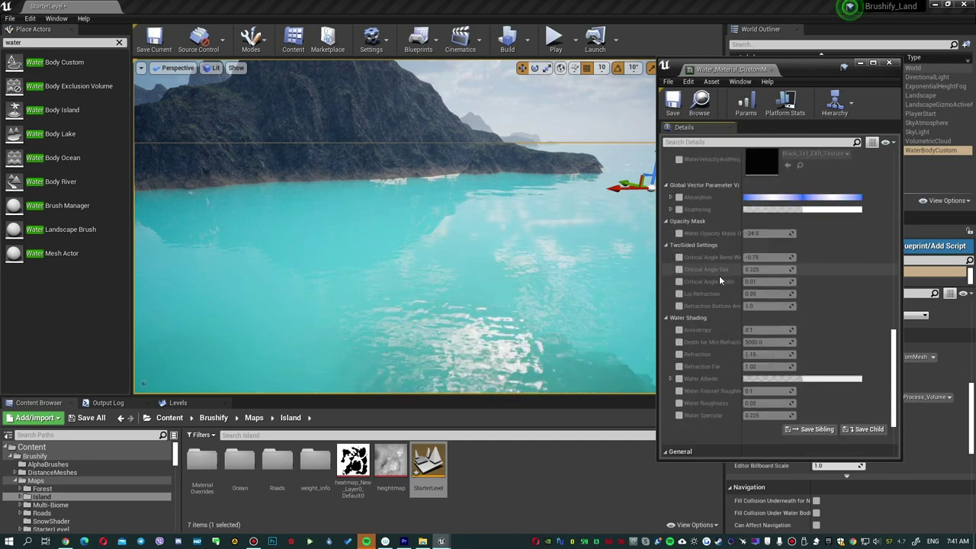
pyautogui.scroll(-3, 727, 272)
pyautogui.scroll(3, 728, 272)
pyautogui.scroll(4, 728, 272)
pyautogui.scroll(5, 727, 272)
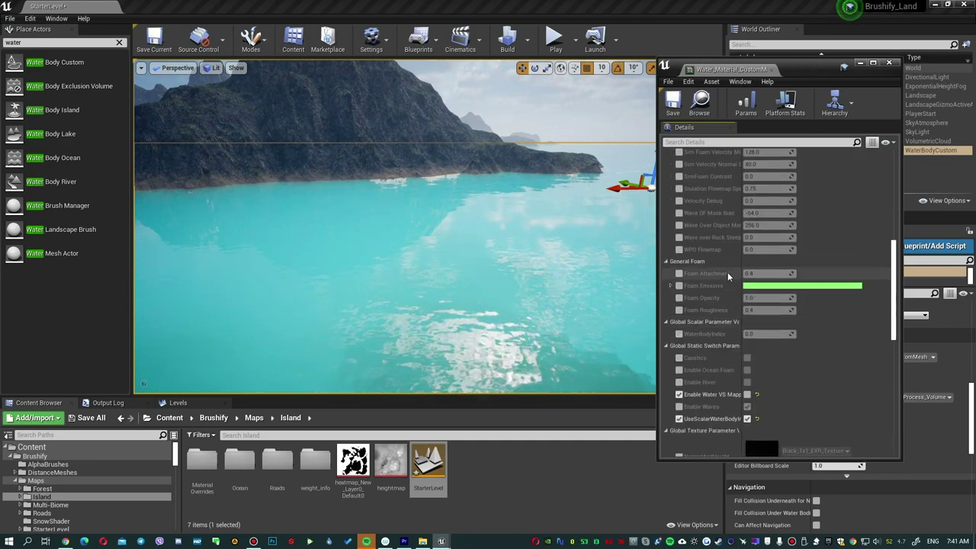
pyautogui.scroll(5, 728, 272)
pyautogui.scroll(3, 728, 273)
pyautogui.click(888, 62)
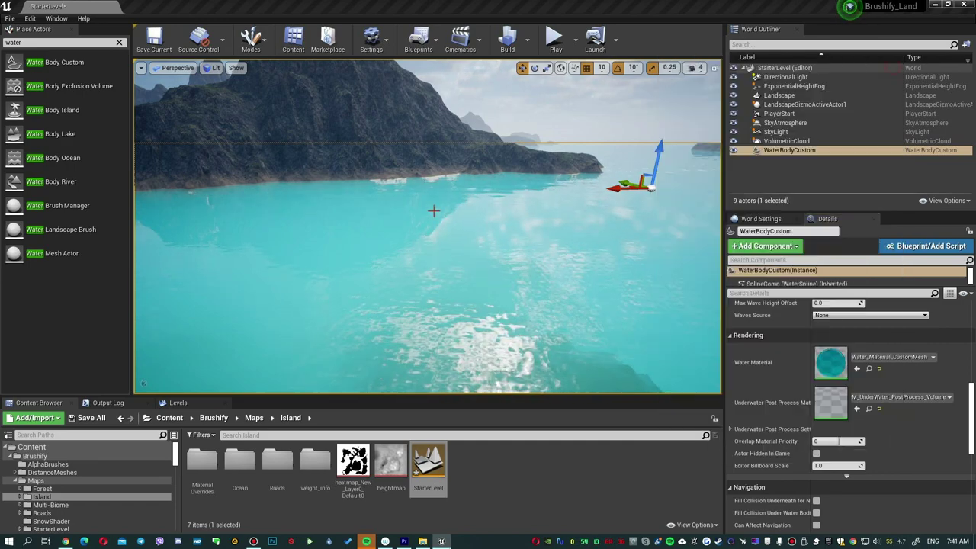
pyautogui.moveTo(431, 211); pyautogui.dragTo(491, 218, button='right')
pyautogui.click(497, 221)
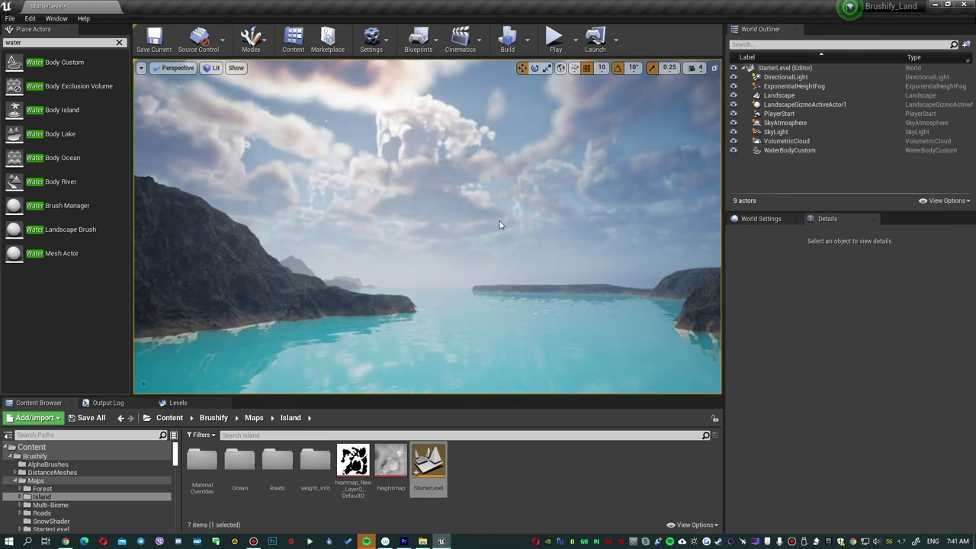
pyautogui.moveTo(427, 229)
pyautogui.mouseDown(button='right')
pyautogui.moveTo(458, 191)
pyautogui.moveTo(427, 252)
pyautogui.moveTo(457, 229)
pyautogui.mouseUp(button='right')
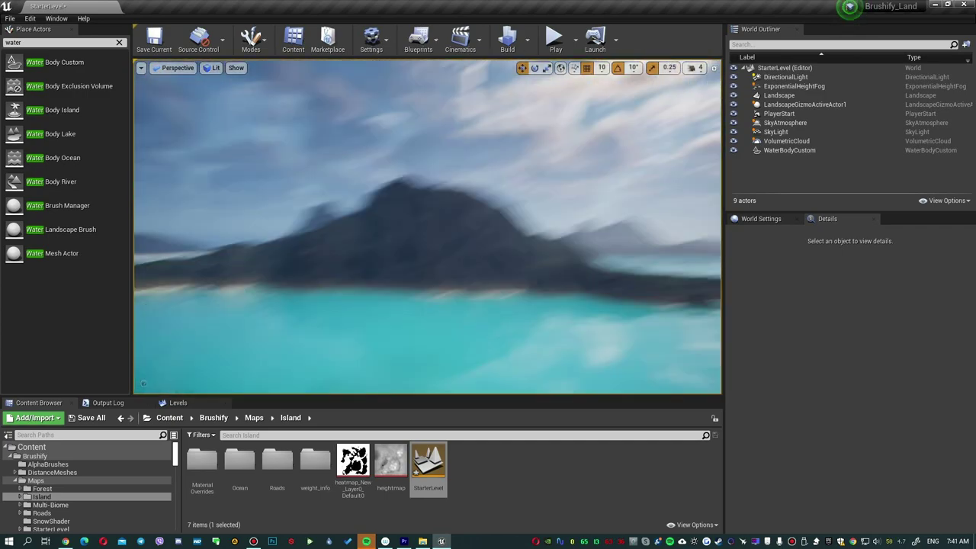